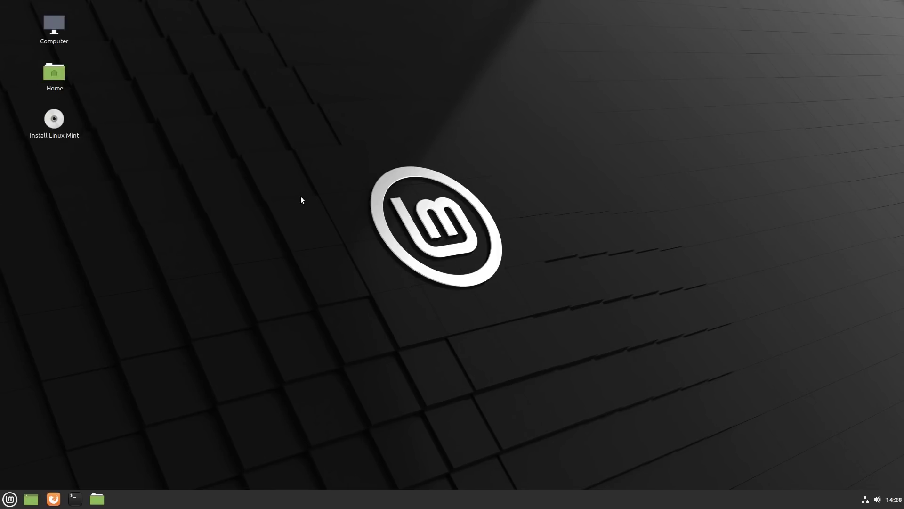
Start the installer in English with the default keyboard layout and multimedia codecs included.
double_click(52, 122)
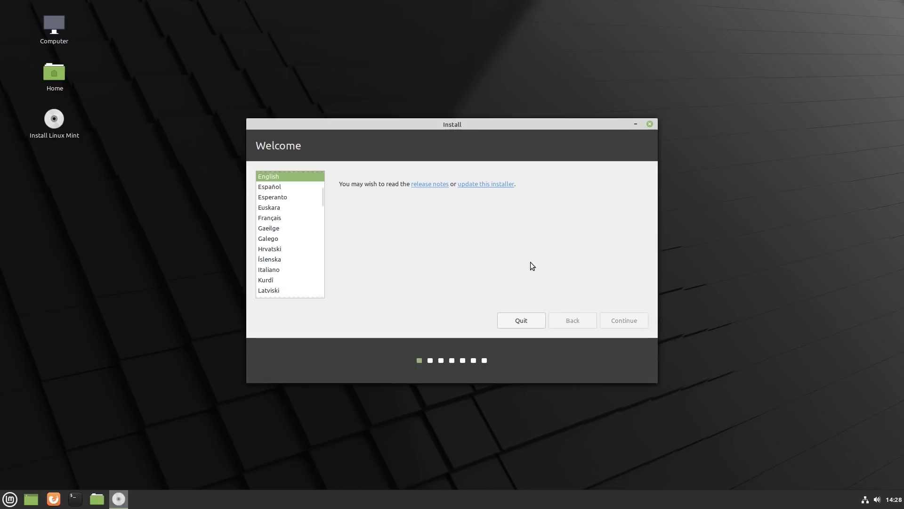
left_click(625, 321)
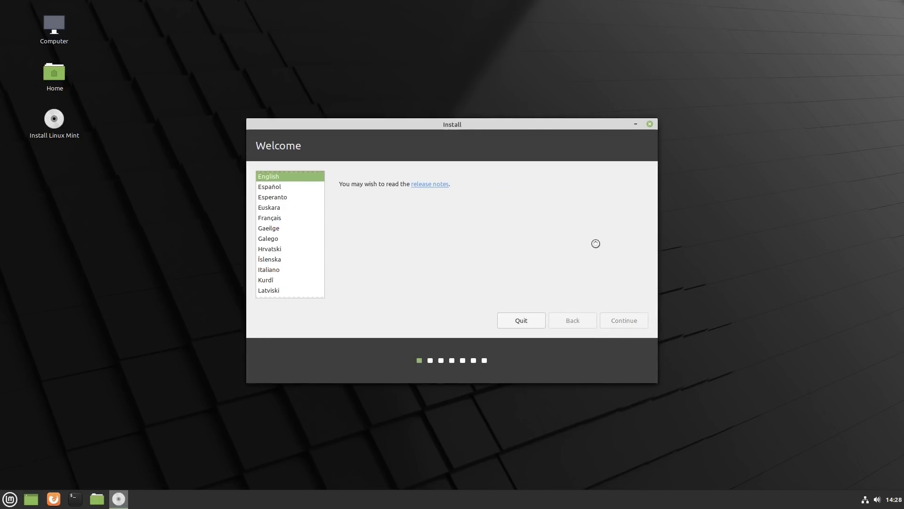
left_click(627, 314)
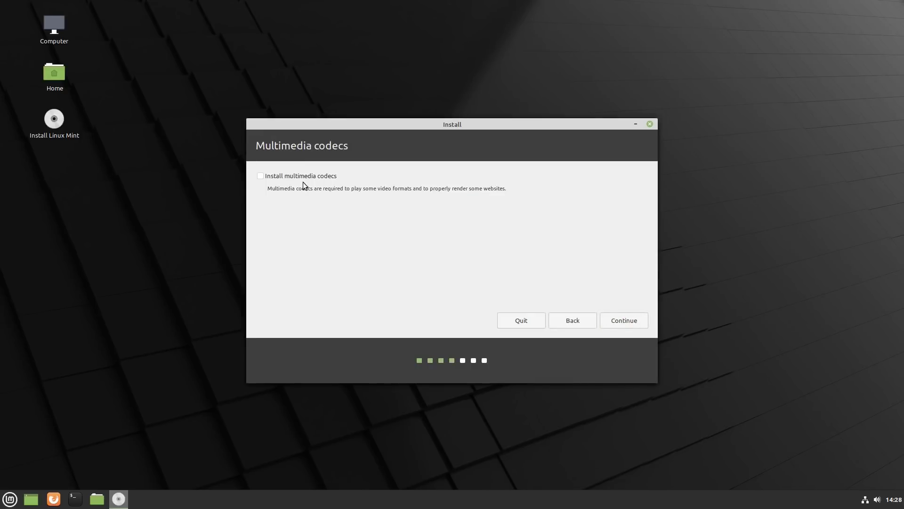
left_click(301, 176)
left_click(634, 318)
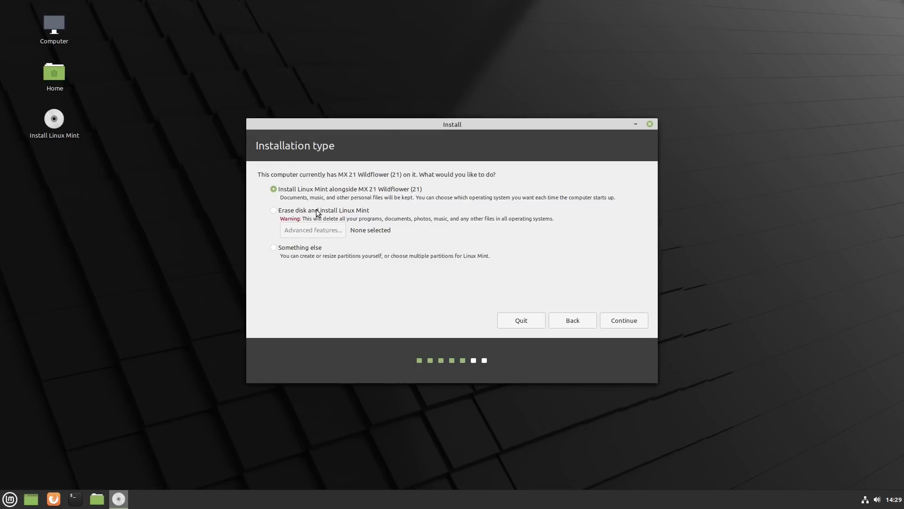
Choose Erase disk and install with LVM, then confirm writing the partition changes.
left_click(335, 211)
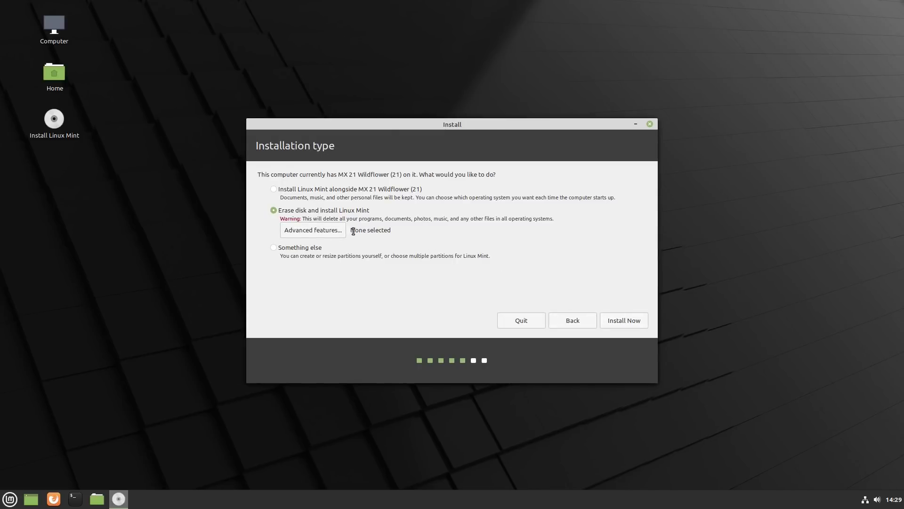
left_click(333, 231)
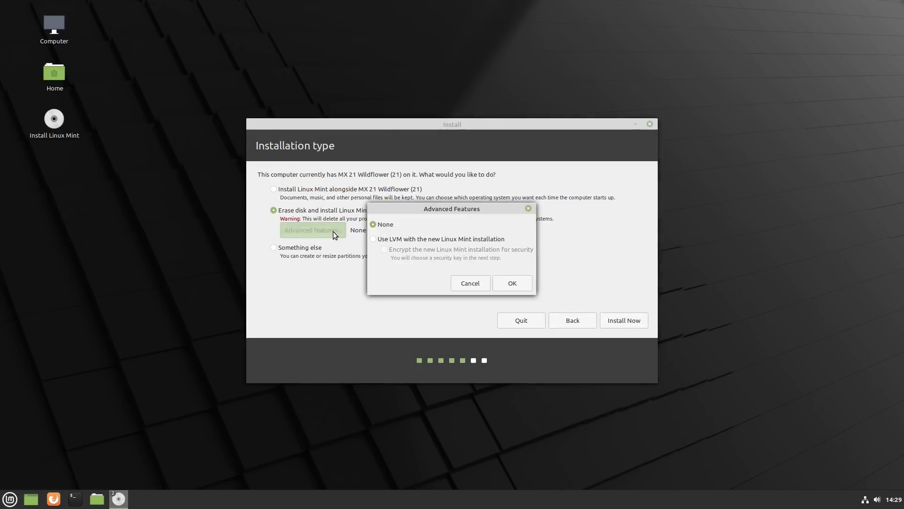
left_click(475, 281)
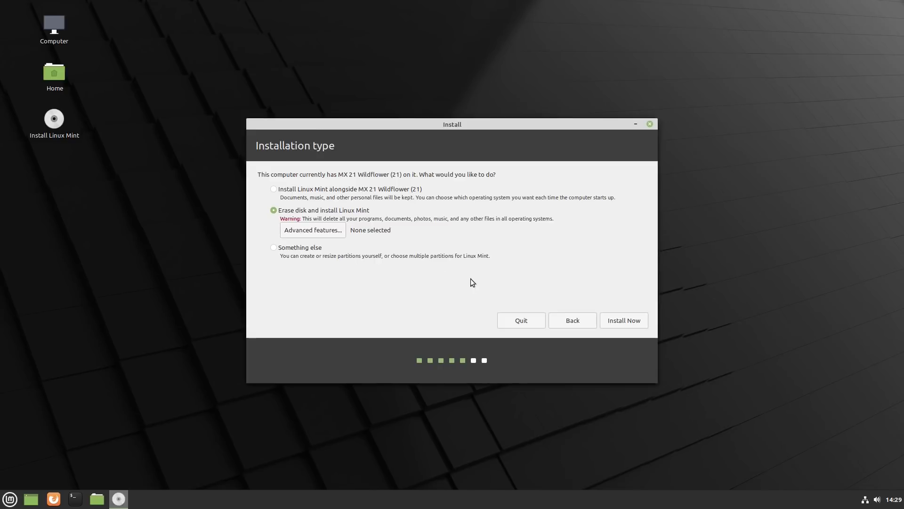
left_click(332, 230)
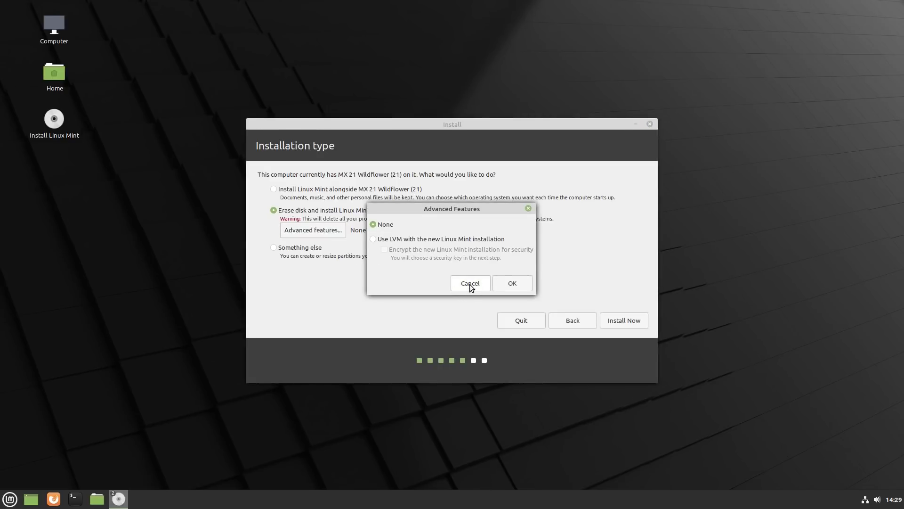
left_click(386, 240)
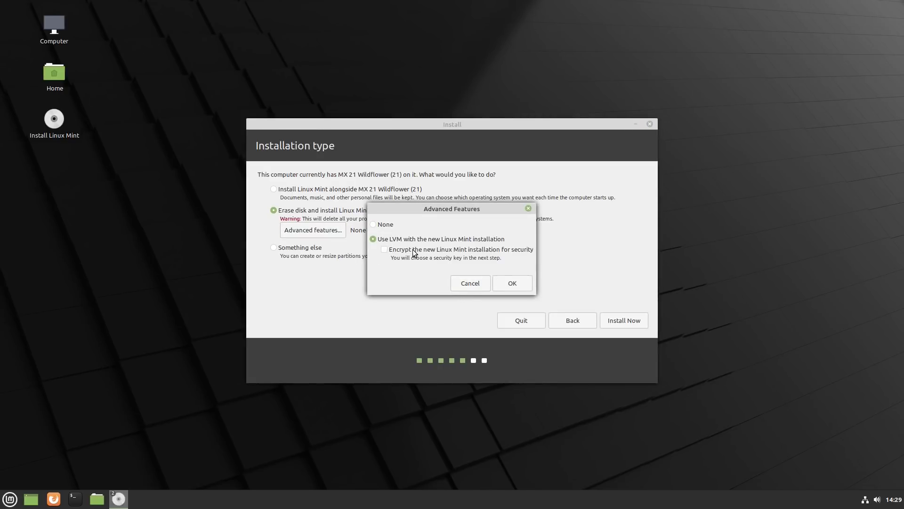
left_click(512, 284)
left_click(622, 318)
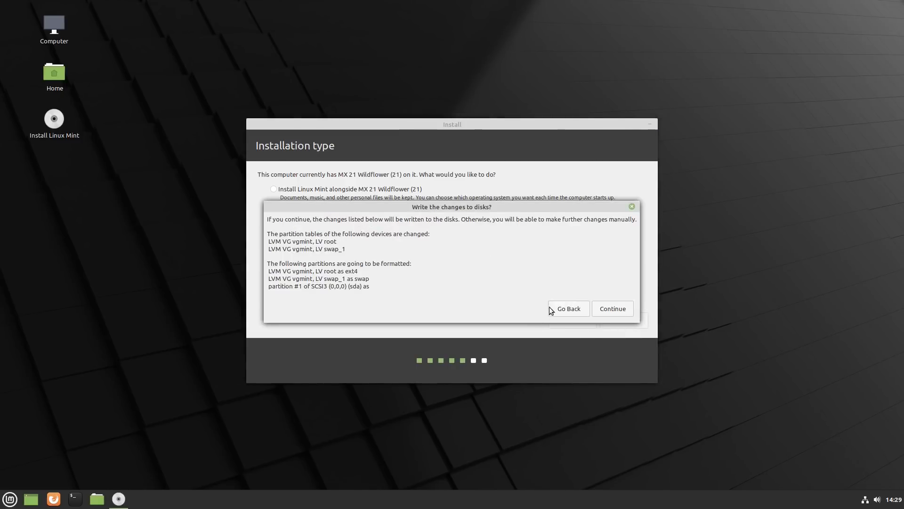
left_click(604, 312)
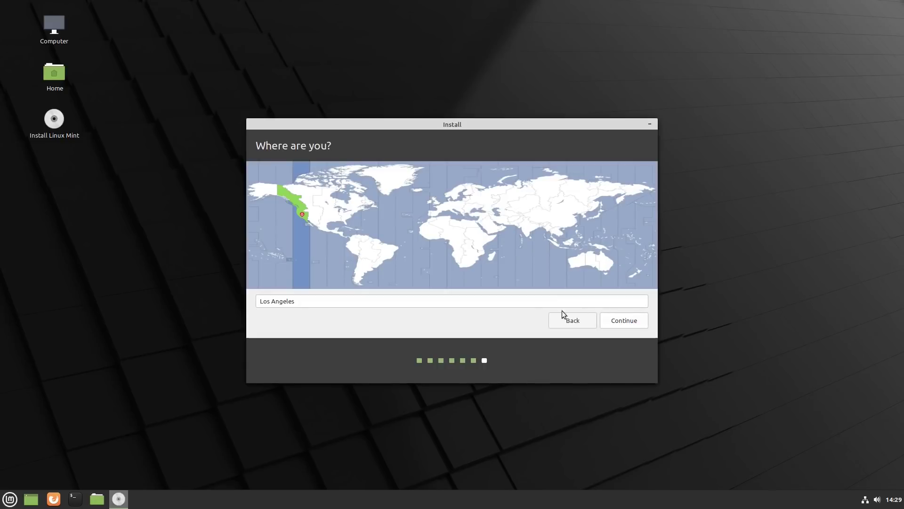
Set the time zone to New York and enter the user account name and password.
left_click(351, 218)
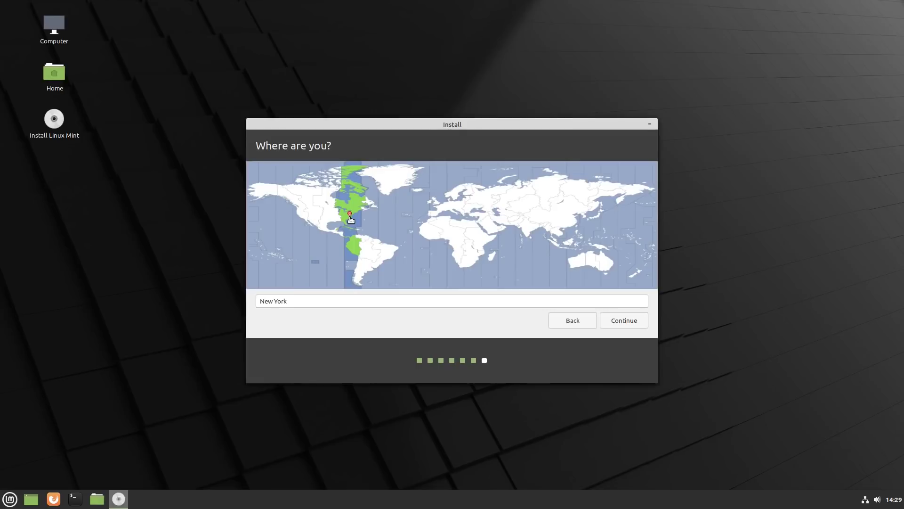
left_click(629, 323)
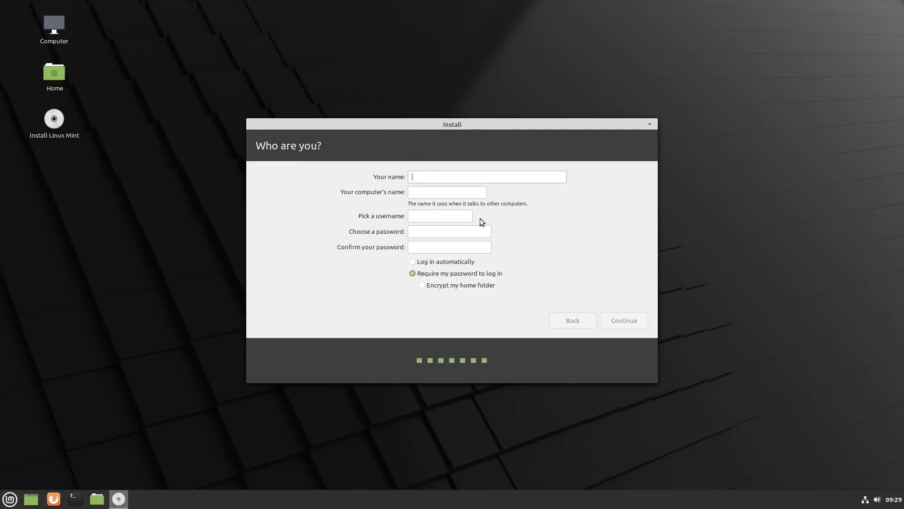
key("Tab")
key("Tab")
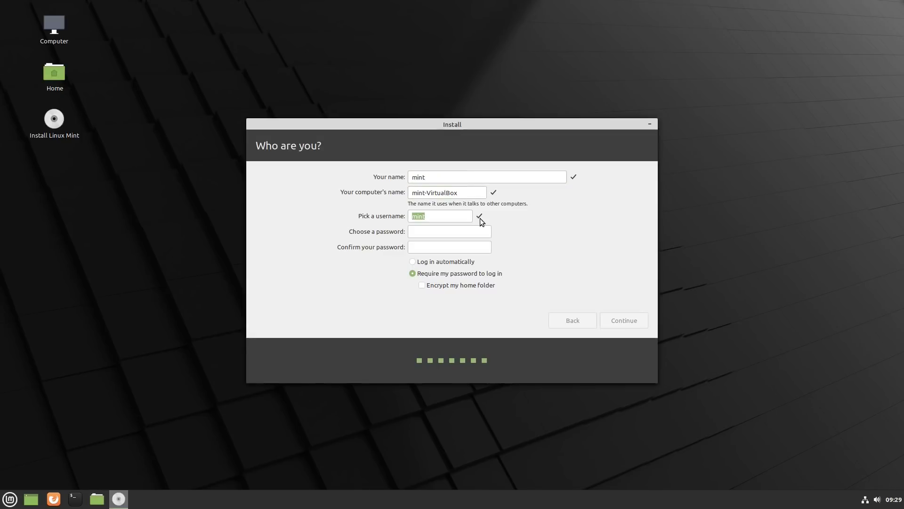
key("Tab")
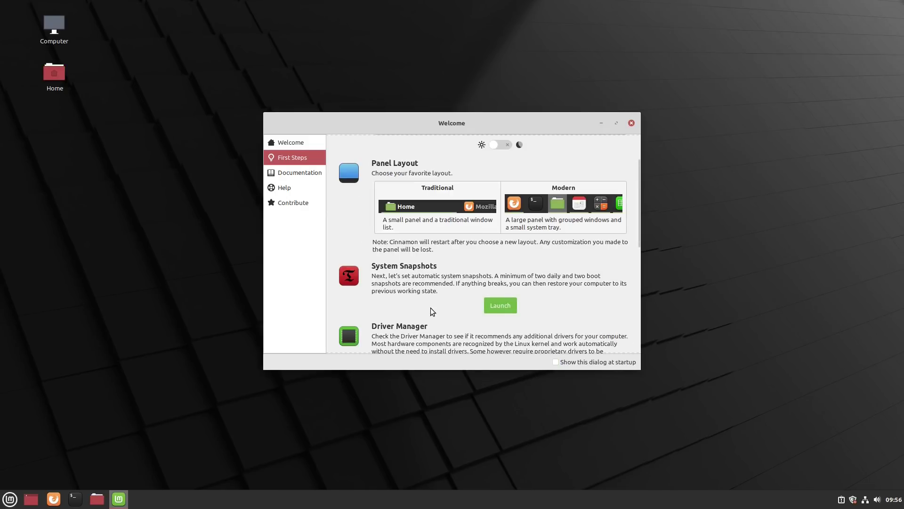
Launch Driver Manager from First Steps with the admin password, then close it after finding no needed drivers.
scroll(639, 245, "down", 1)
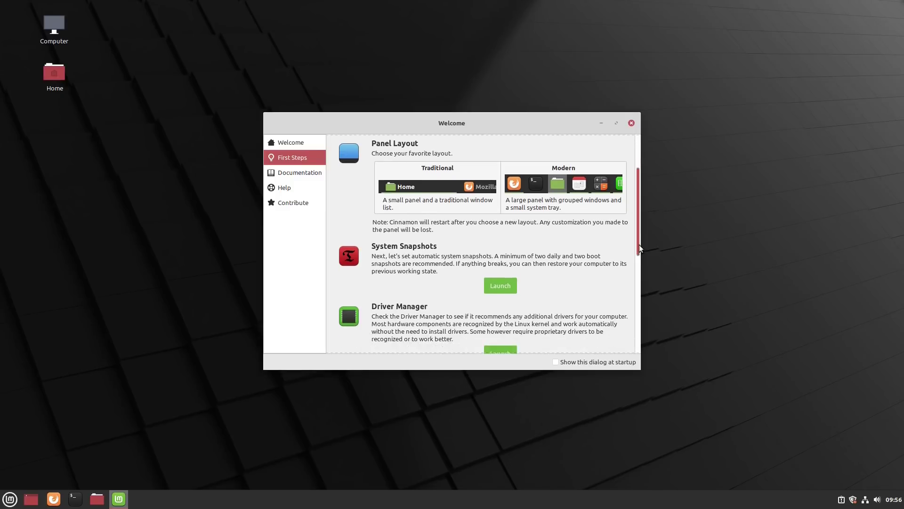
scroll(640, 246, "down", 3)
left_click(505, 302)
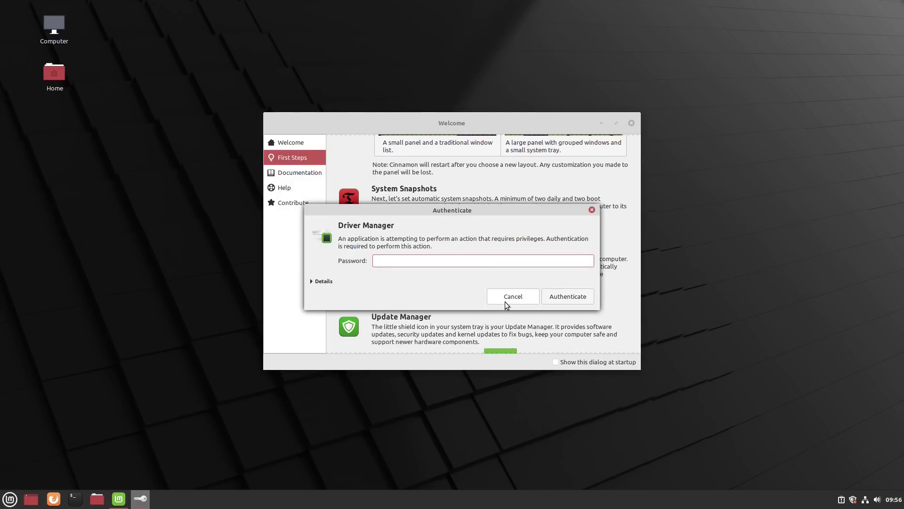
type("***")
key("Return")
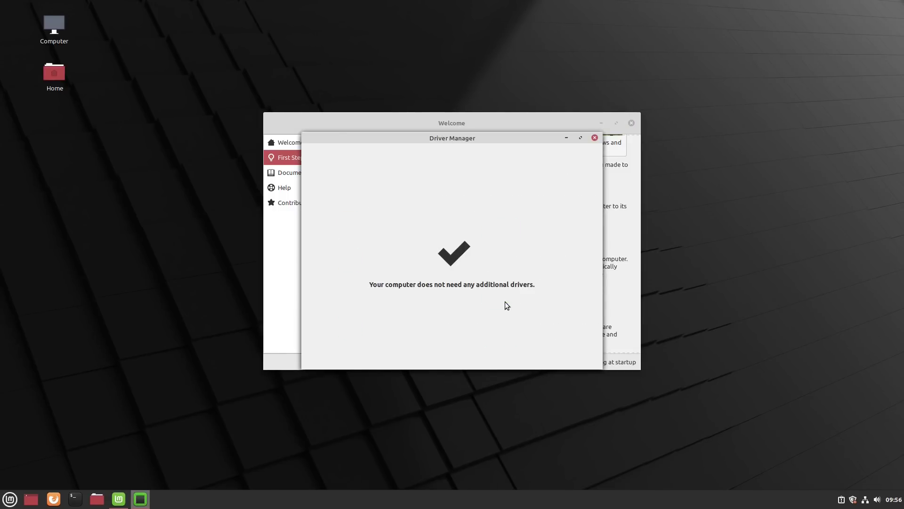
left_click(595, 138)
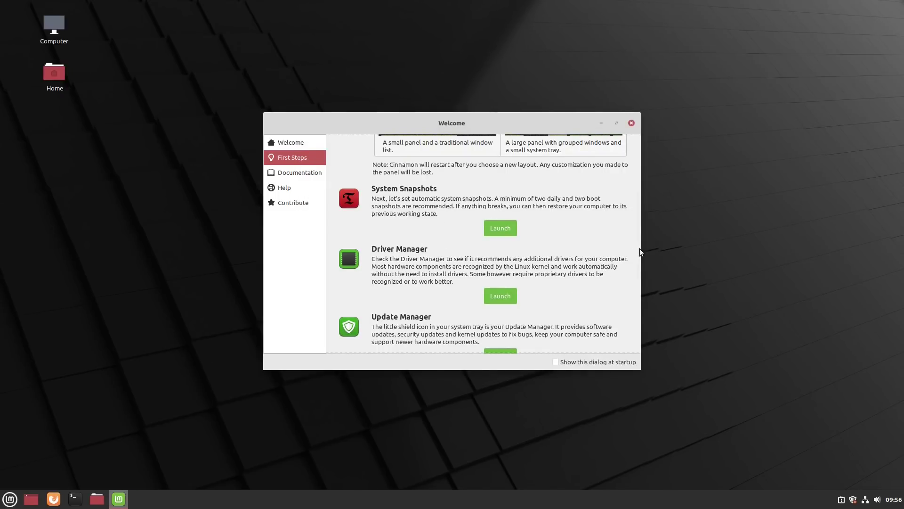
Open Update Manager from First Steps and install all selected updates plus required extra packages, authenticating.
left_click_drag(639, 254, 640, 288)
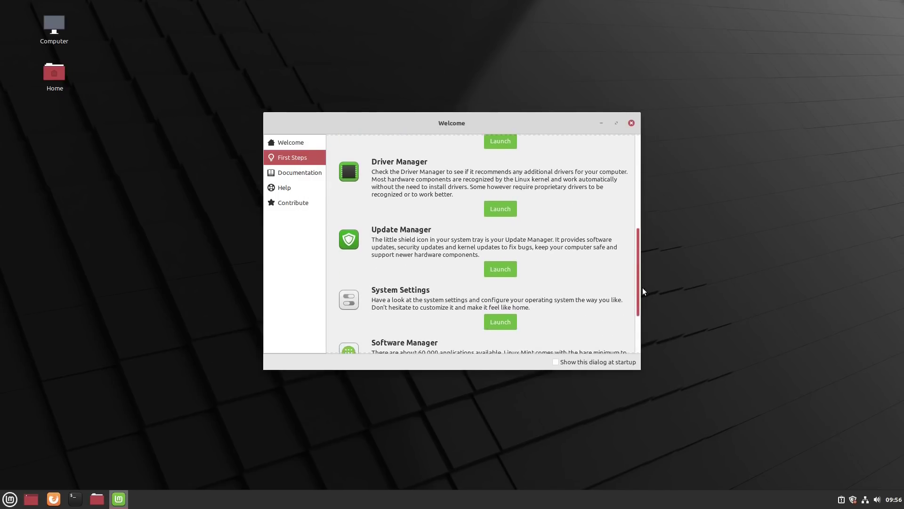
left_click(510, 275)
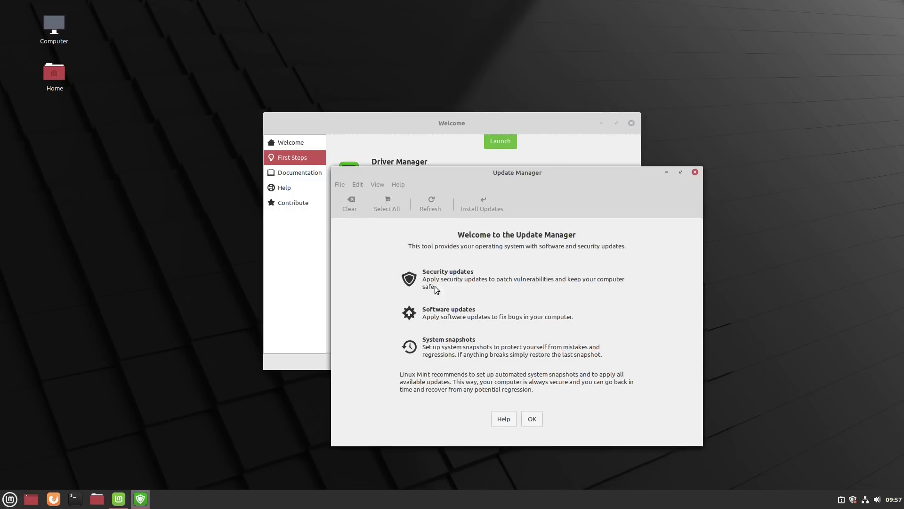
left_click(532, 418)
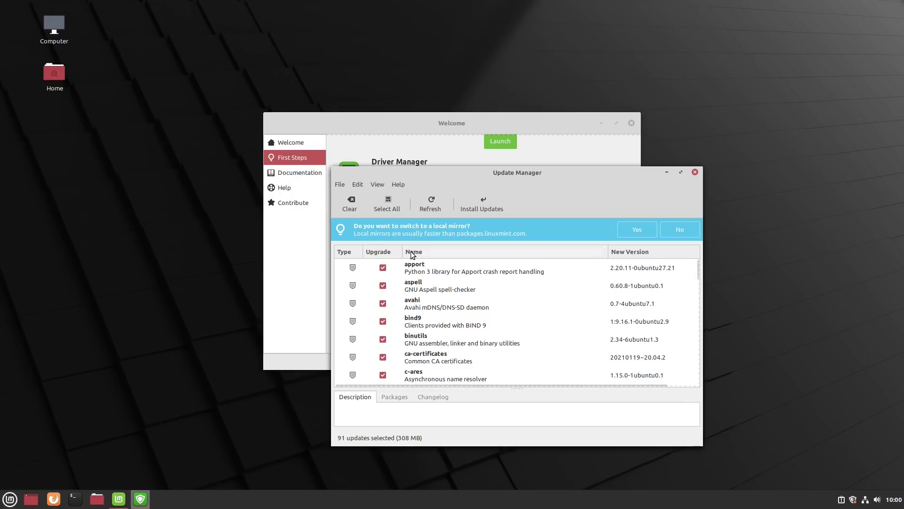
scroll(431, 282, "down", 10)
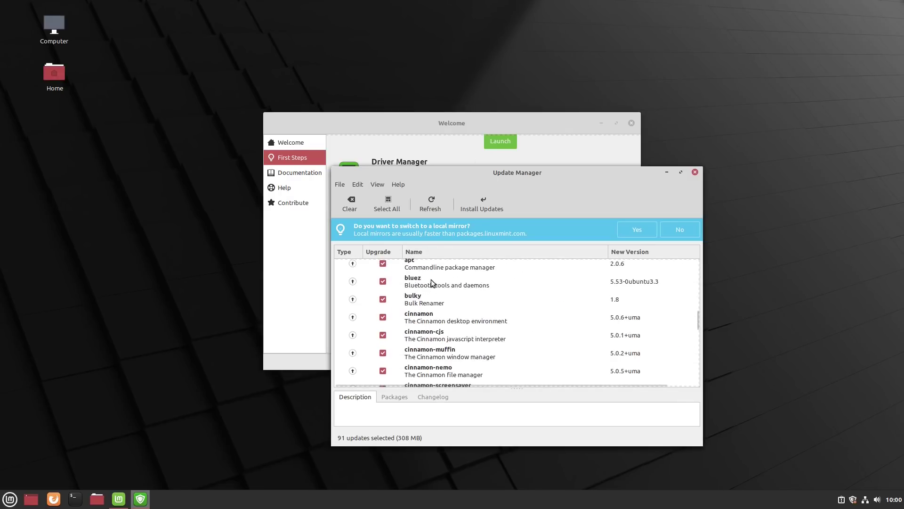
scroll(431, 282, "down", 10)
left_click(479, 209)
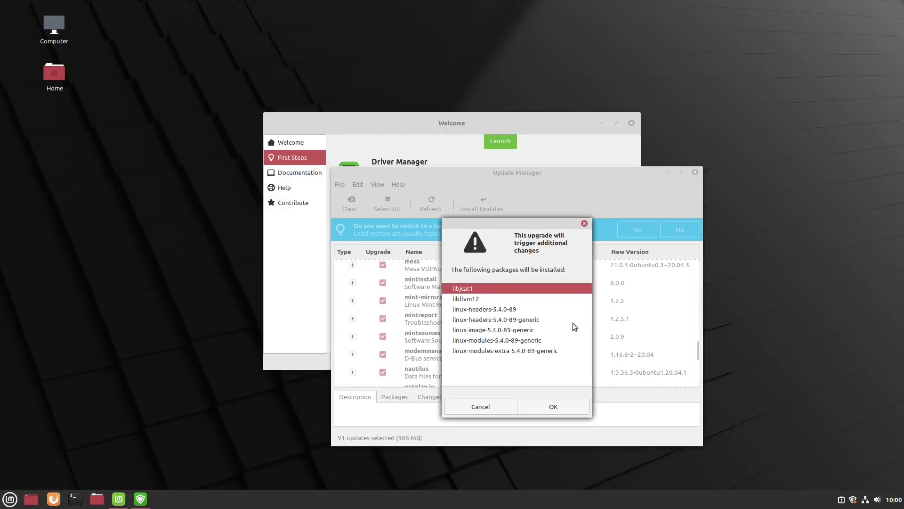
left_click(578, 405)
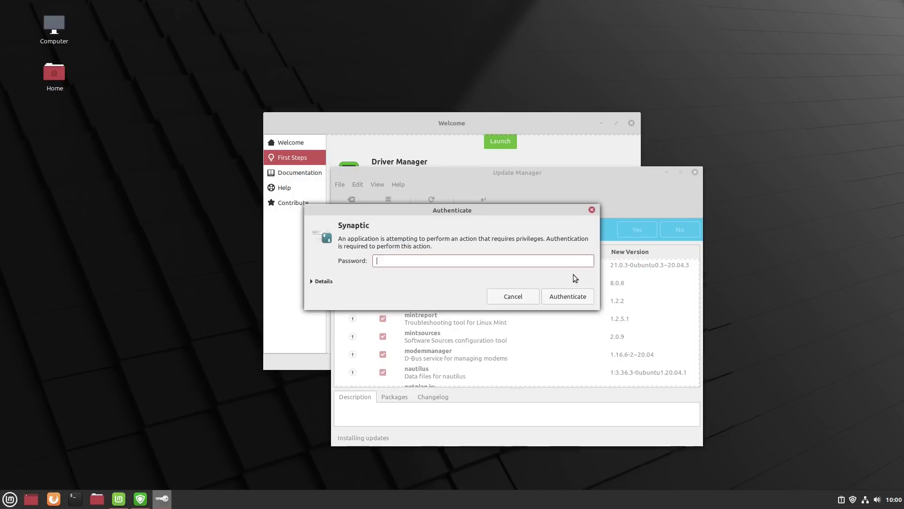
type("•••")
key("Return")
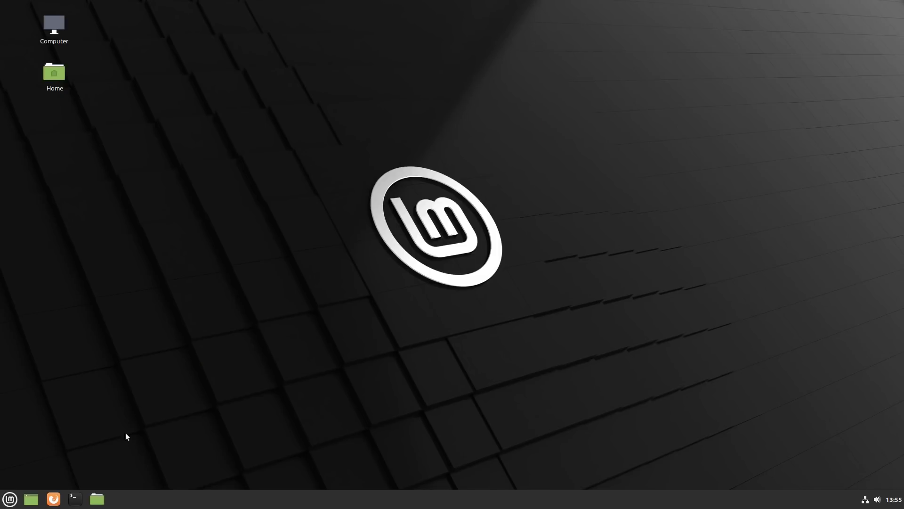
Install ubuntu-budgie-desktop with 'sudo apt install' in a terminal, then exit the terminal.
left_click(79, 500)
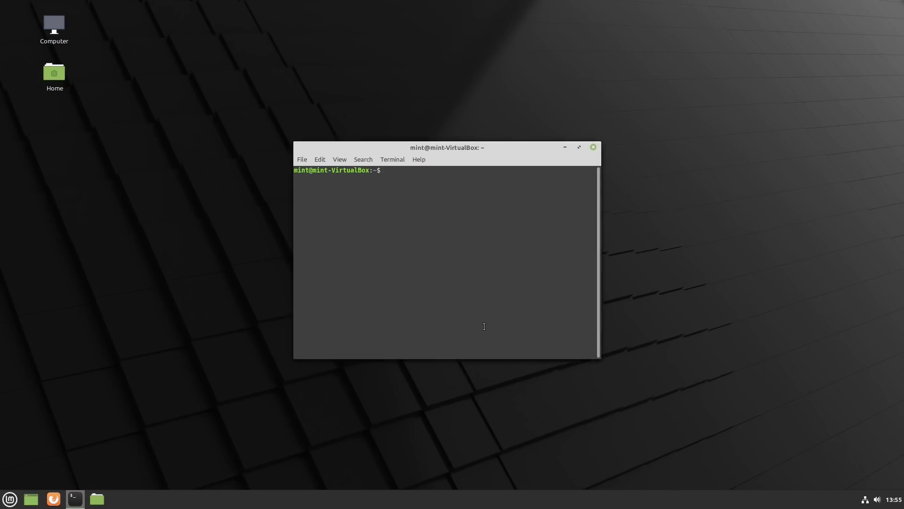
type("sudo apt install ubuntu-budgie-desktop")
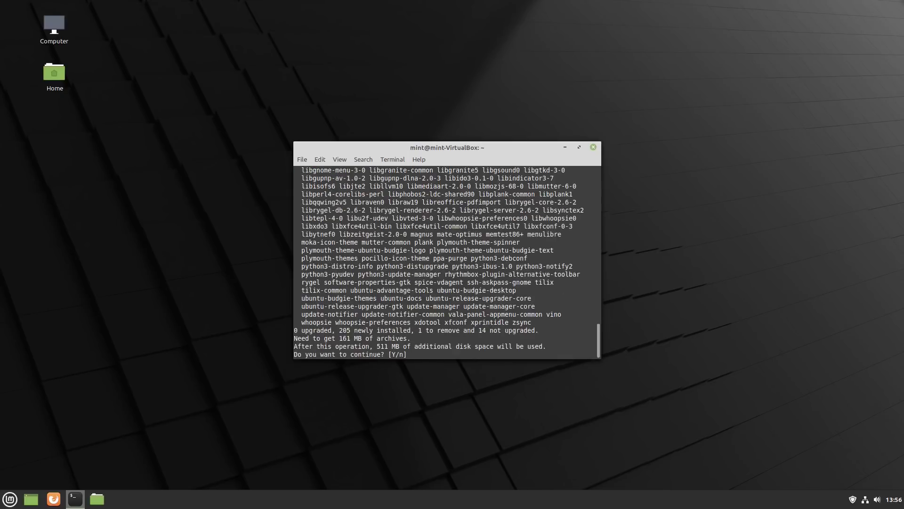
key("Return")
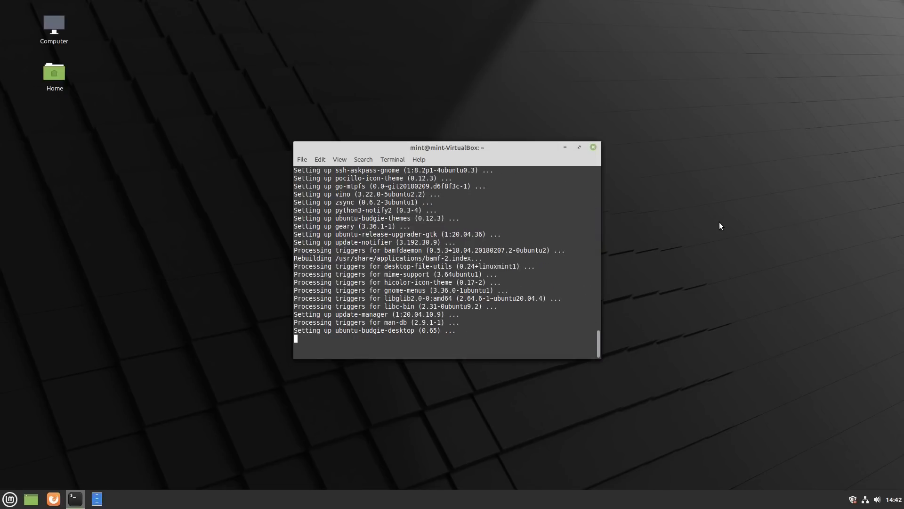
type("exit")
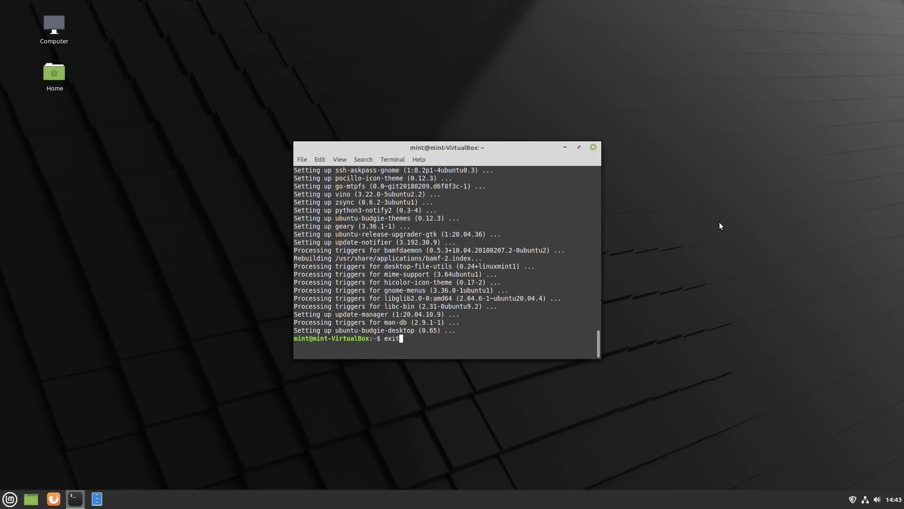
key("Return")
Restart the system, pick the Budgie Desktop session at login, and sign in with the password.
key("ctrl+alt+End")
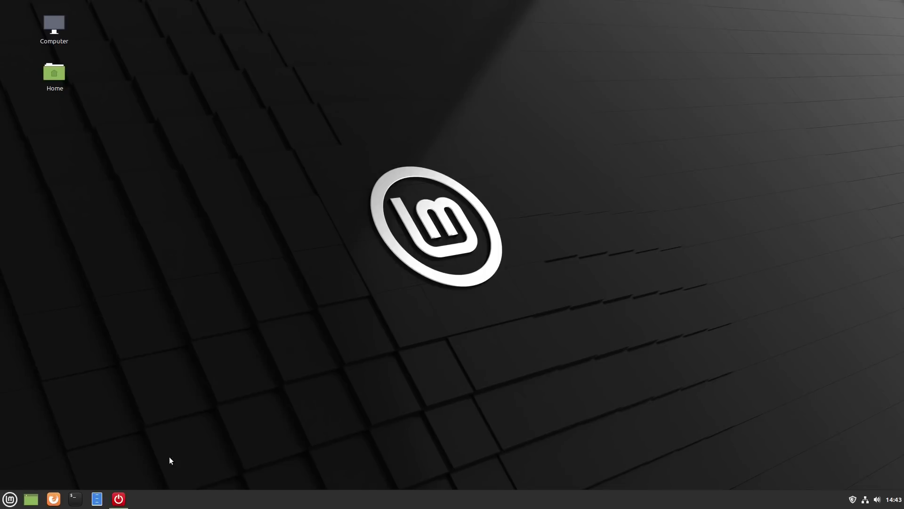
left_click(430, 267)
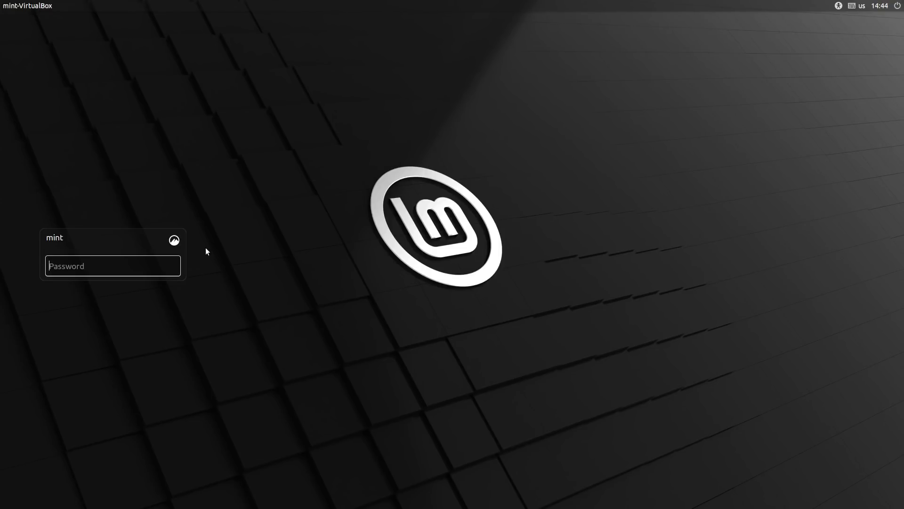
left_click(174, 240)
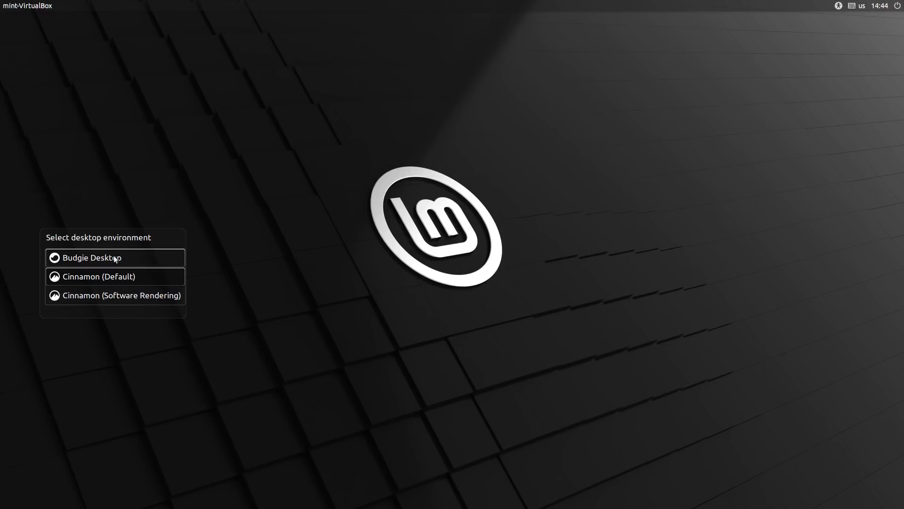
key("Return")
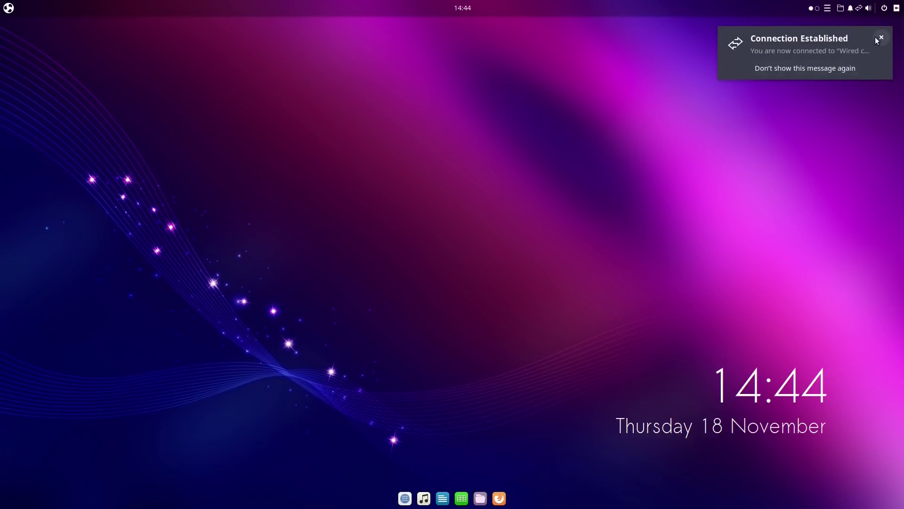
Dismiss the Connection Established notice and browse Games, Graphics, Internet and Office in the menu's category view.
left_click(882, 37)
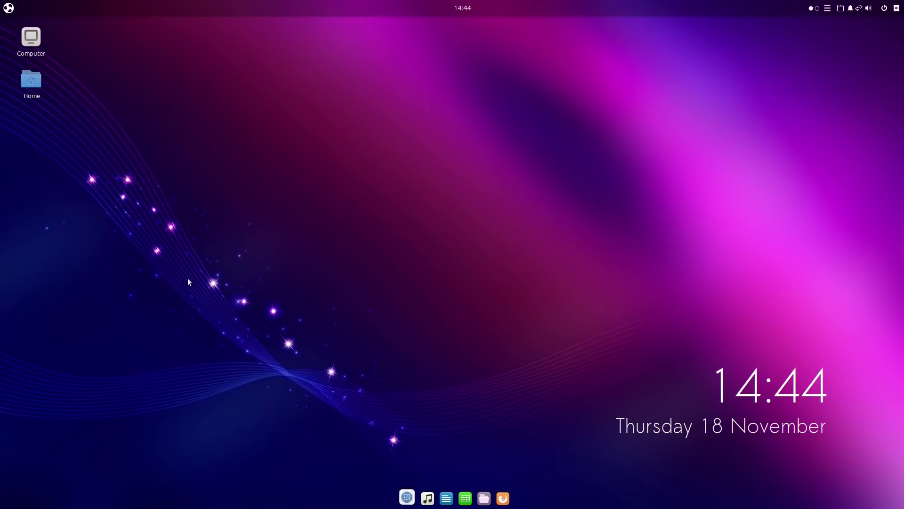
left_click(8, 8)
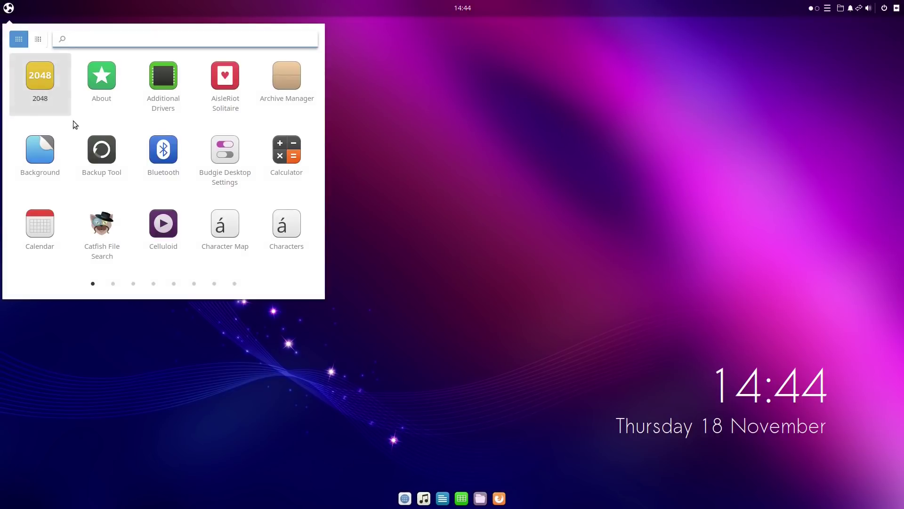
left_click(38, 39)
left_click(38, 71)
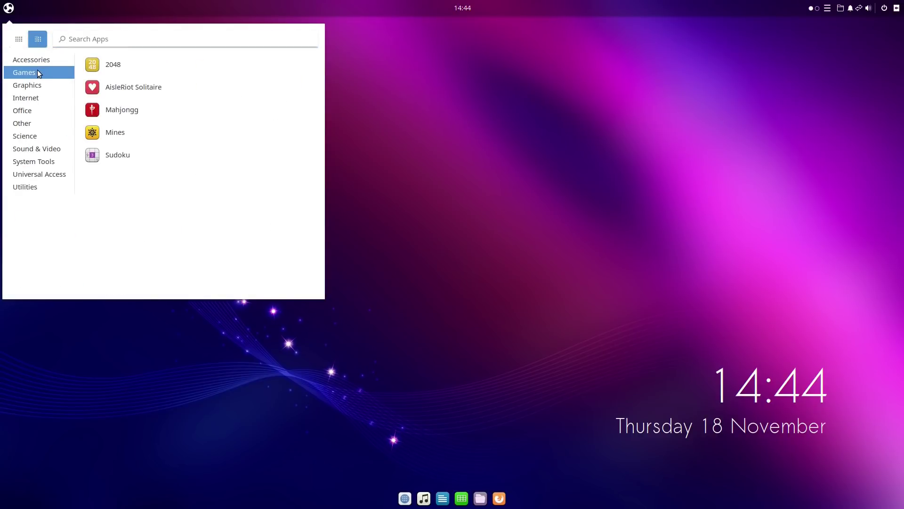
left_click(35, 89)
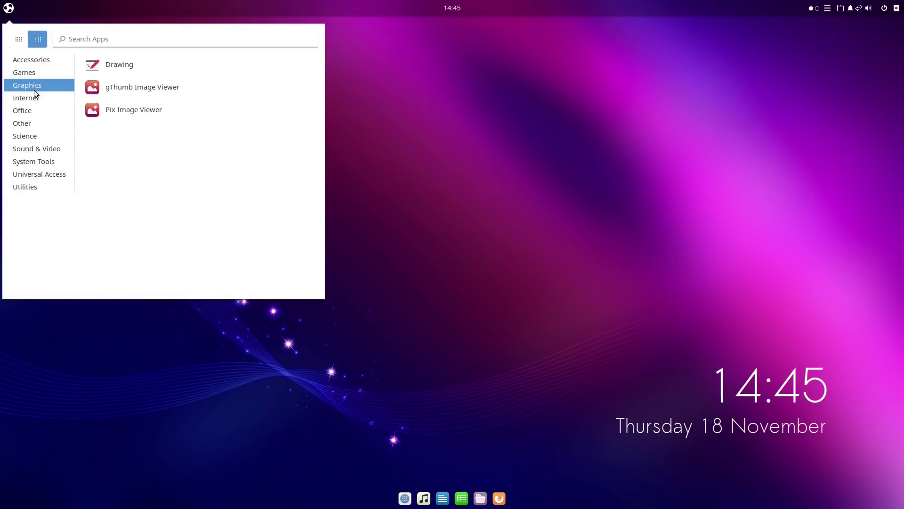
left_click(35, 97)
left_click(33, 110)
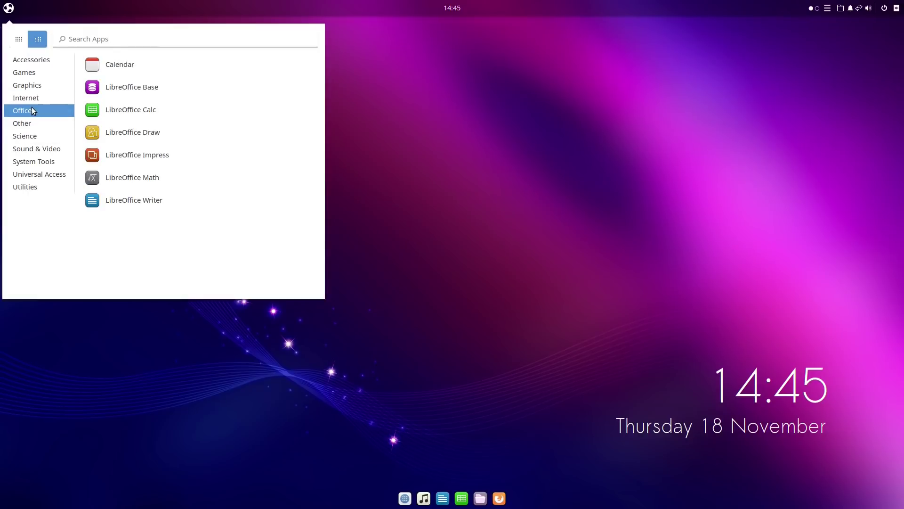
Browse Other, Science, Sound & Video, System Tools, Universal Access and Utilities, check Geary's actions, then close the menu.
left_click(34, 98)
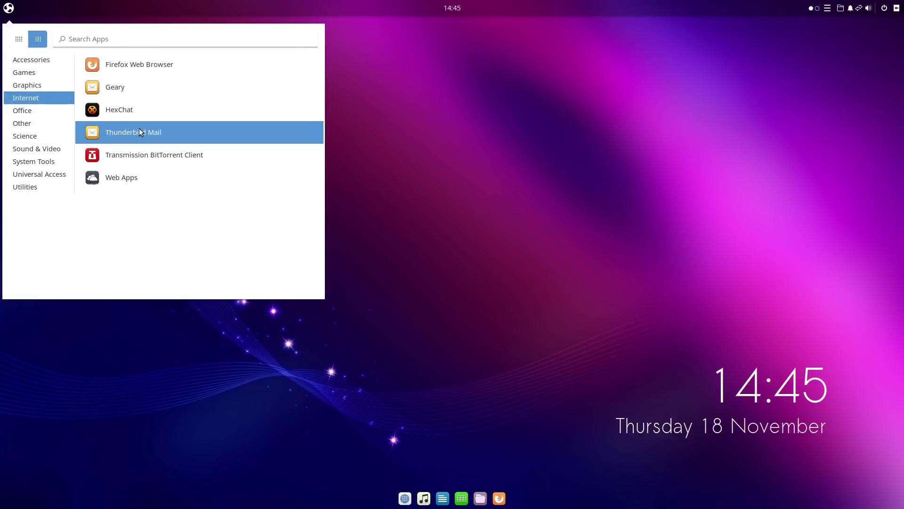
left_click(22, 111)
left_click(21, 123)
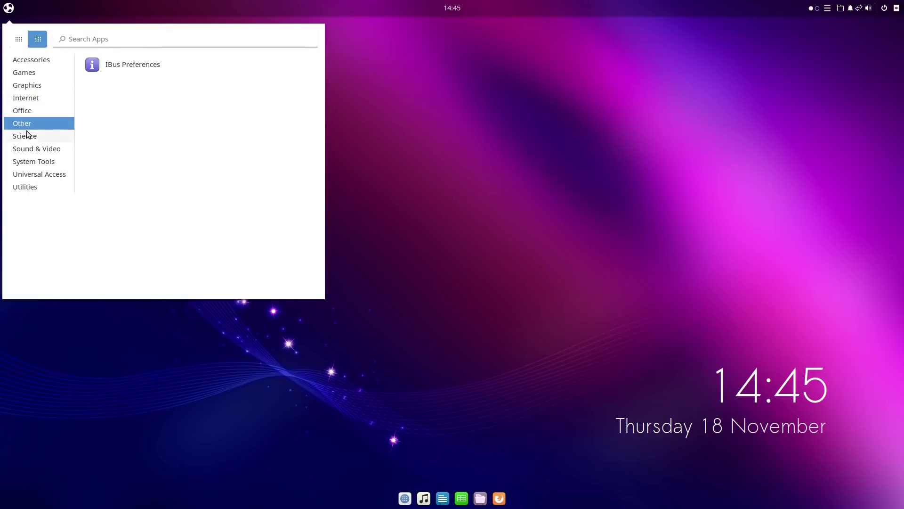
left_click(27, 135)
left_click(33, 149)
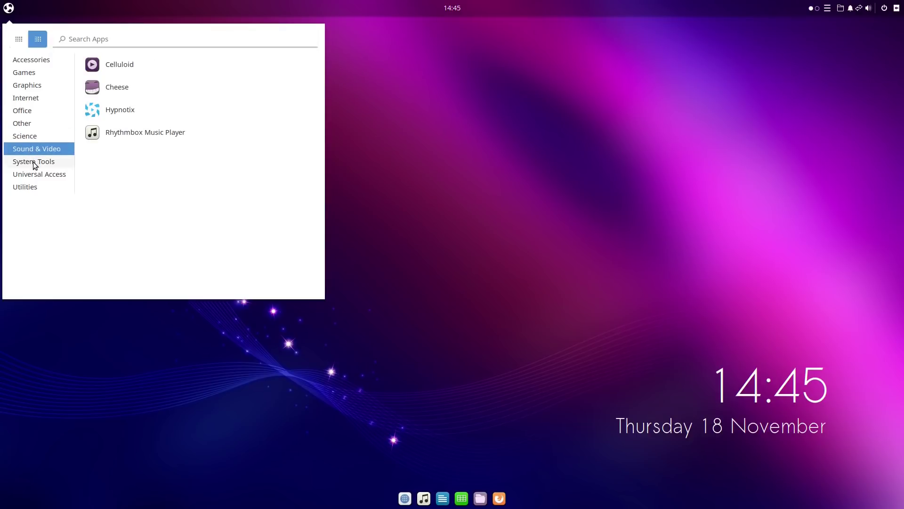
left_click(34, 162)
left_click(33, 175)
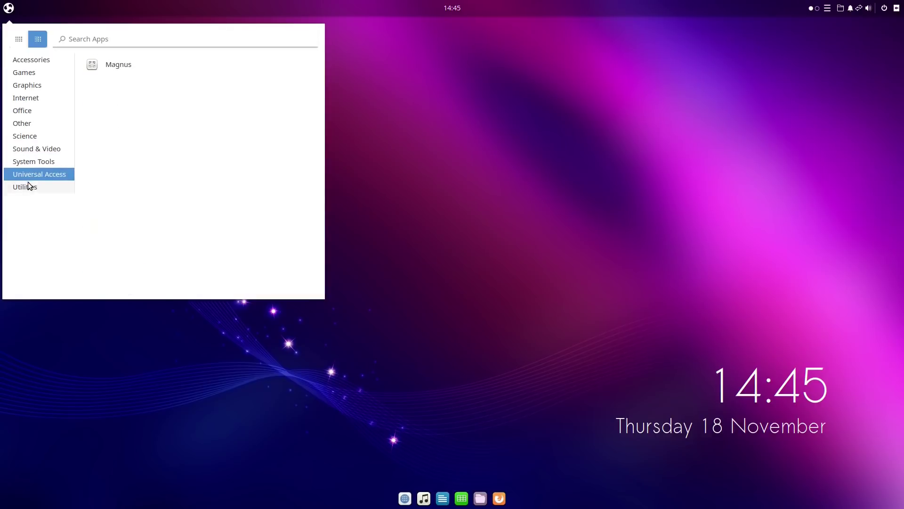
left_click(28, 186)
left_click(37, 88)
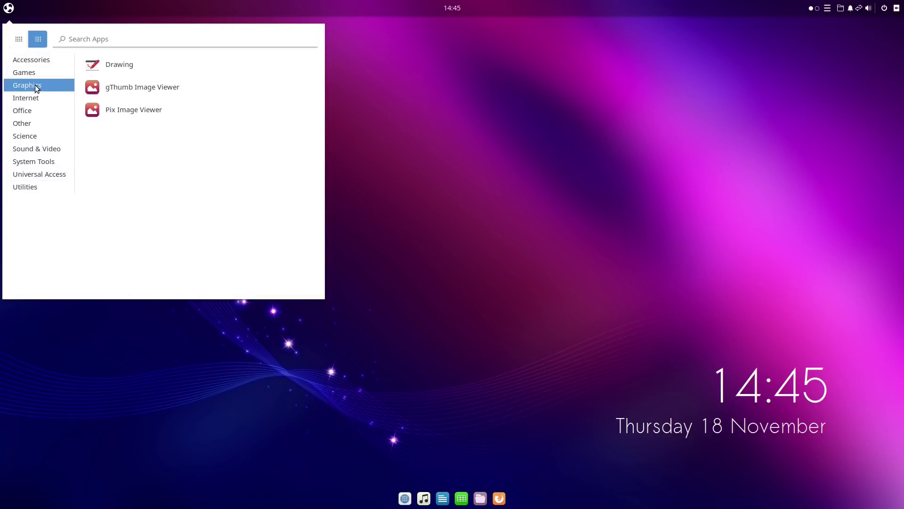
left_click(31, 98)
right_click(117, 88)
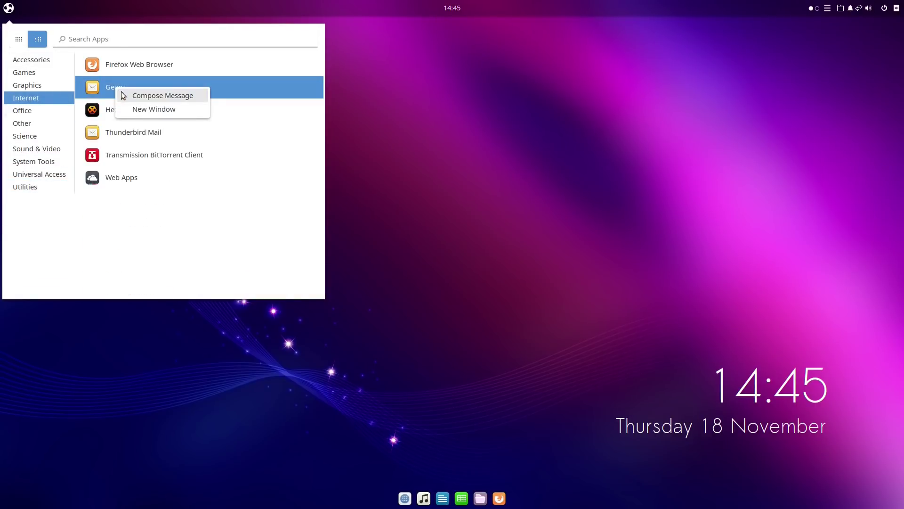
left_click(467, 191)
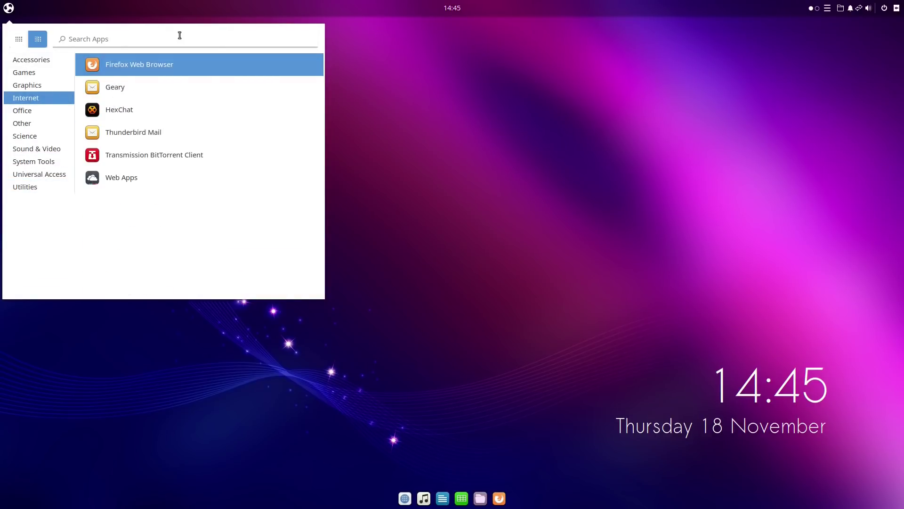
left_click(8, 8)
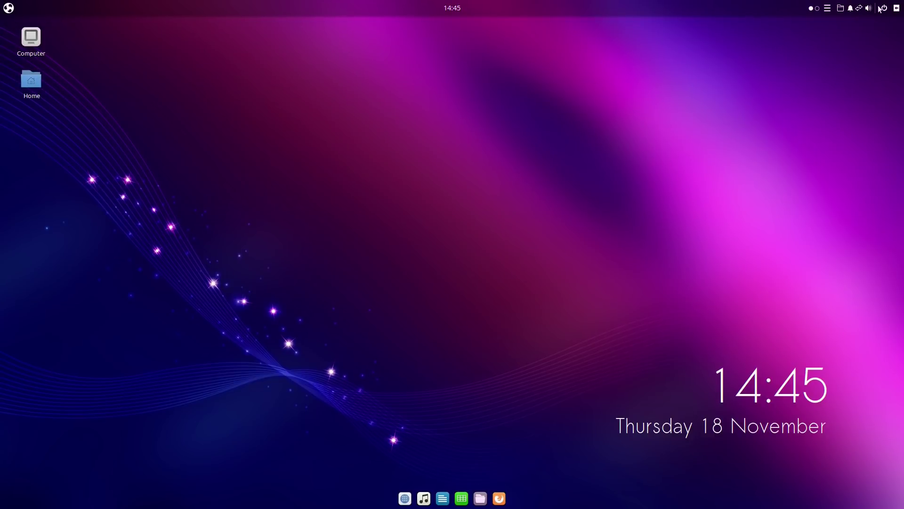
View Raven's Notifications and Applets panels, then search the app menu for 'sett'.
left_click(897, 8)
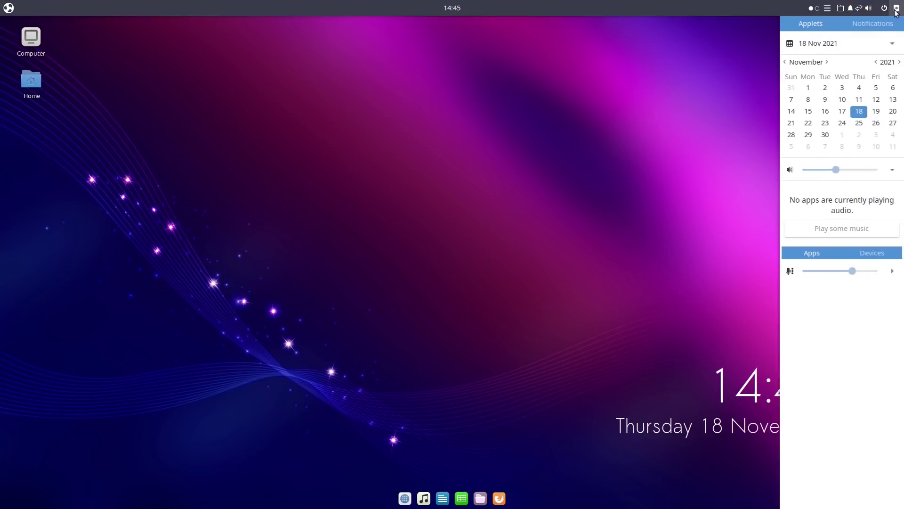
left_click(855, 27)
left_click(818, 26)
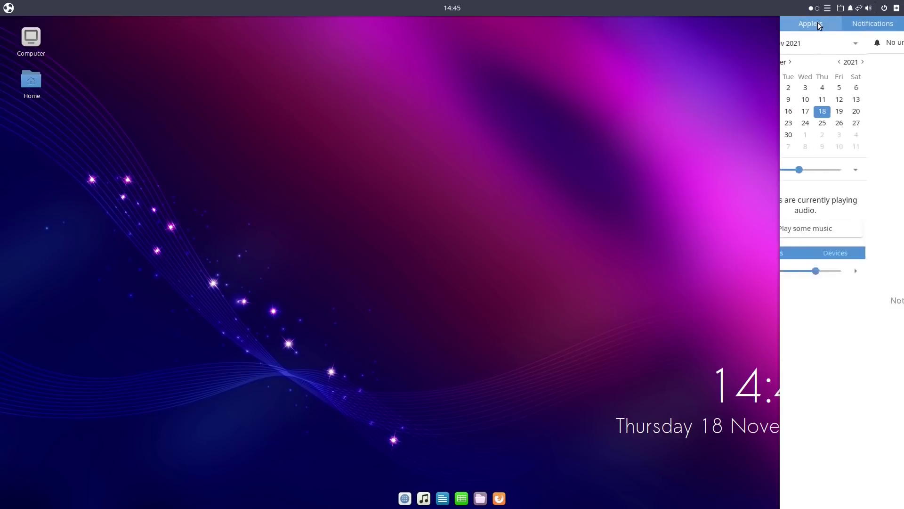
left_click(896, 9)
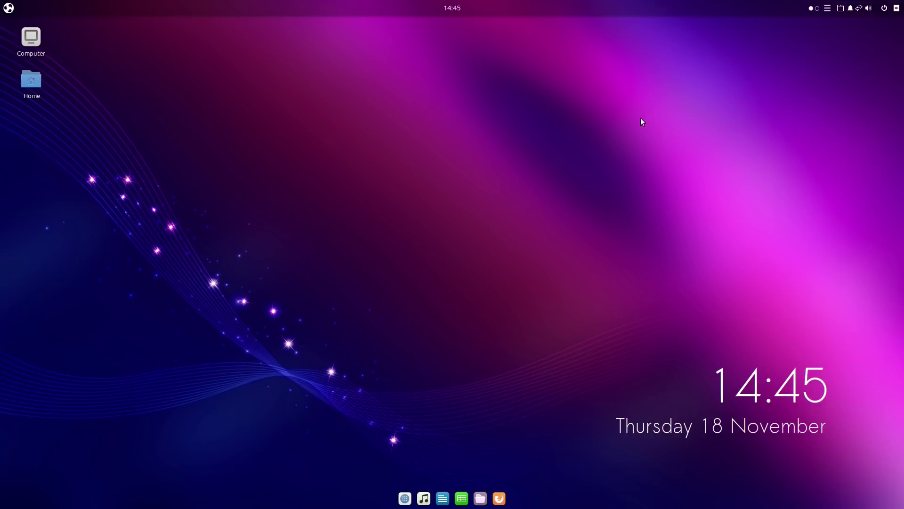
left_click(9, 7)
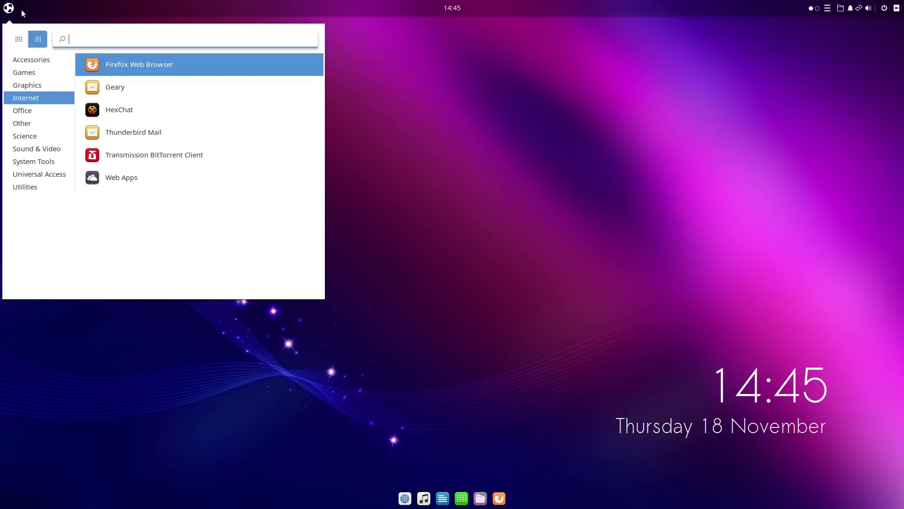
type("sett")
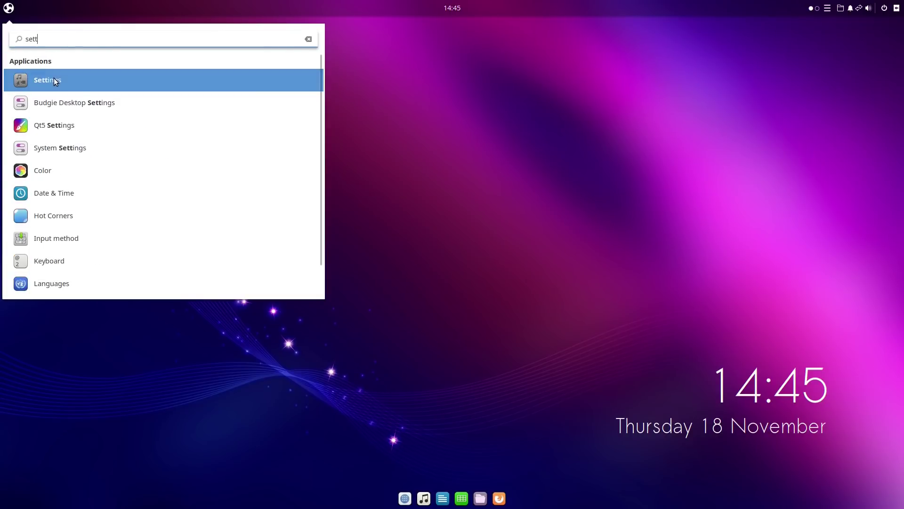
Open Budgie Desktop Settings and apply the Mint-Y-Dark-Teal widget theme, previewing it in Raven.
left_click(55, 101)
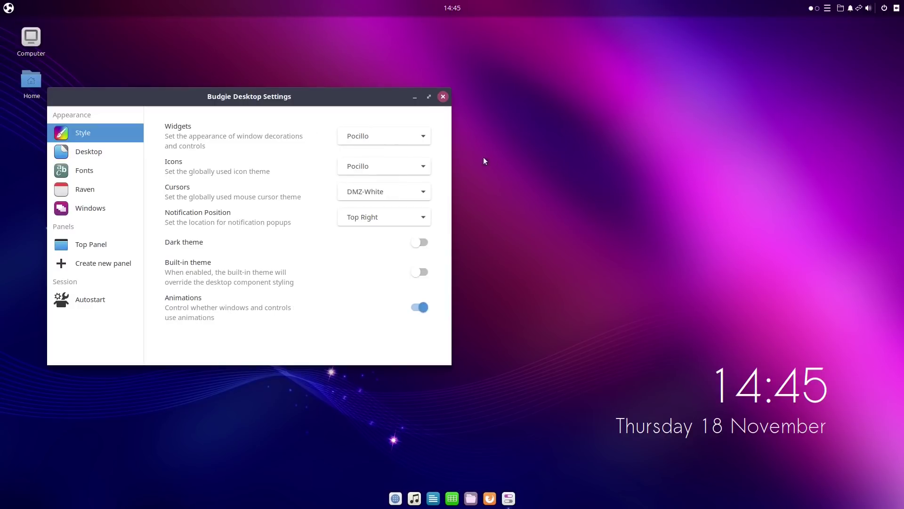
left_click_drag(286, 99, 395, 93)
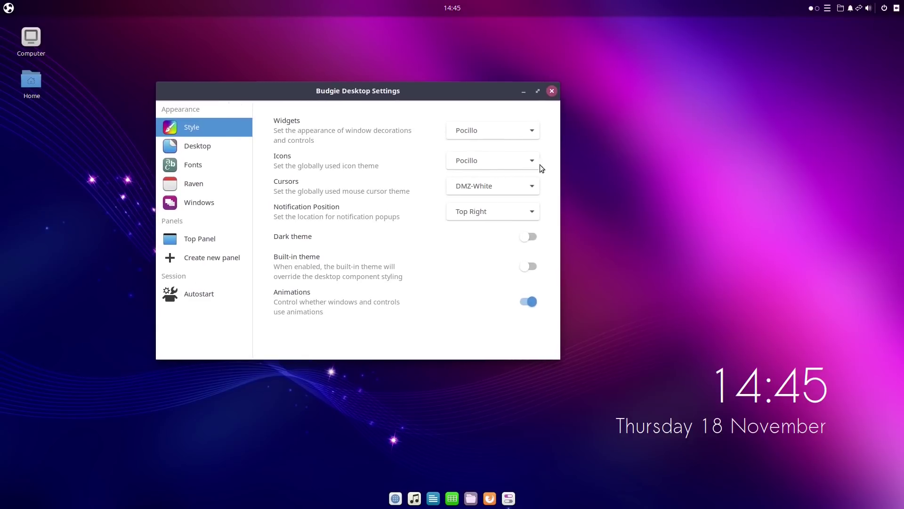
left_click(532, 133)
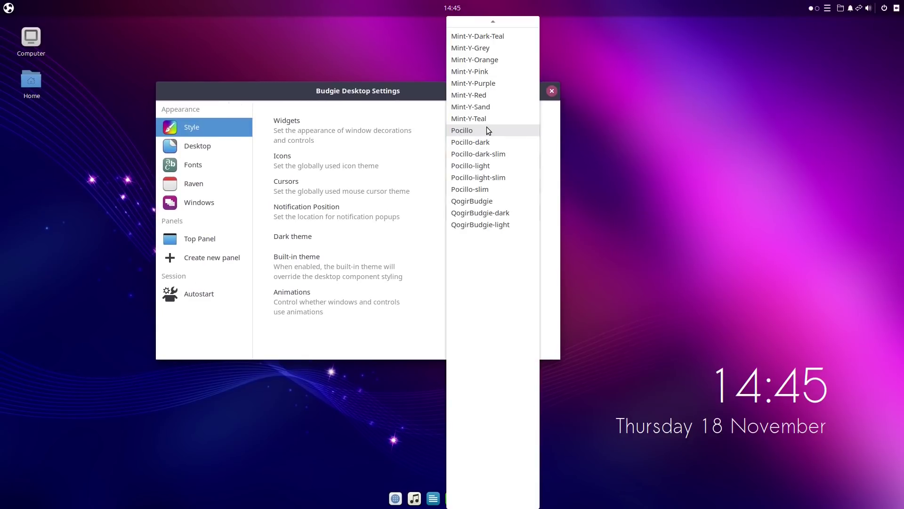
scroll(492, 70, "up", 2)
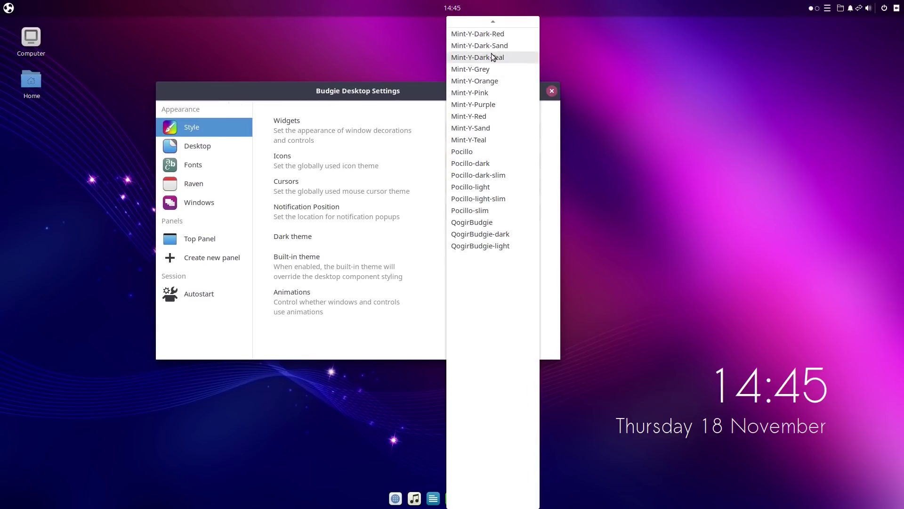
left_click(492, 57)
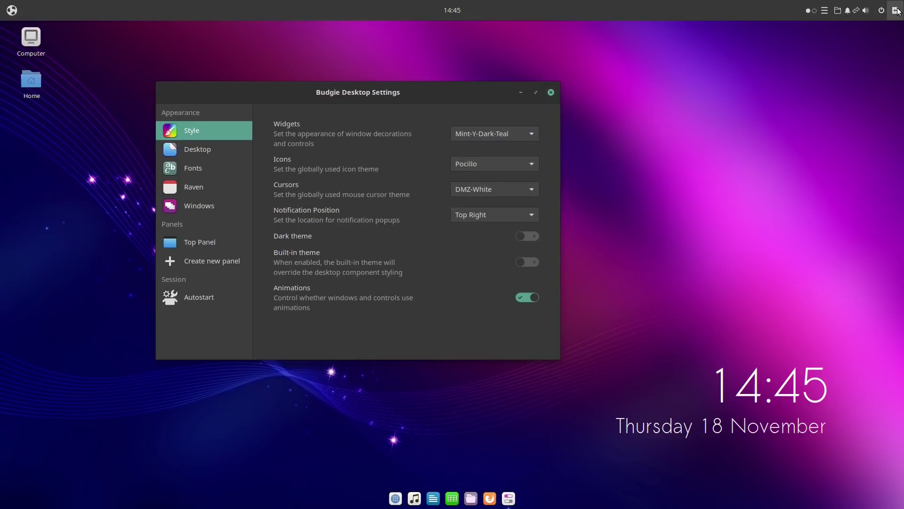
left_click(896, 11)
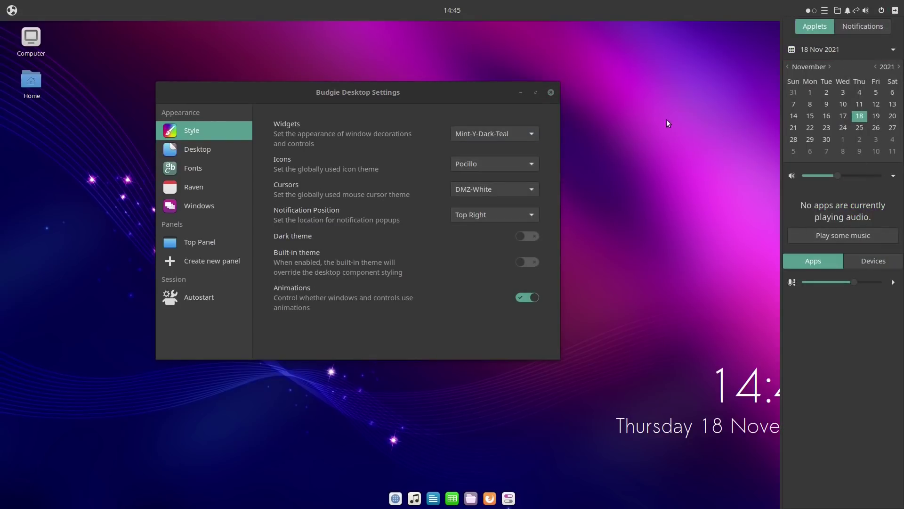
Try the Pocillo-light and QogirBudgie widget themes, then settle on Pocillo-dark and preview in Raven.
left_click(525, 136)
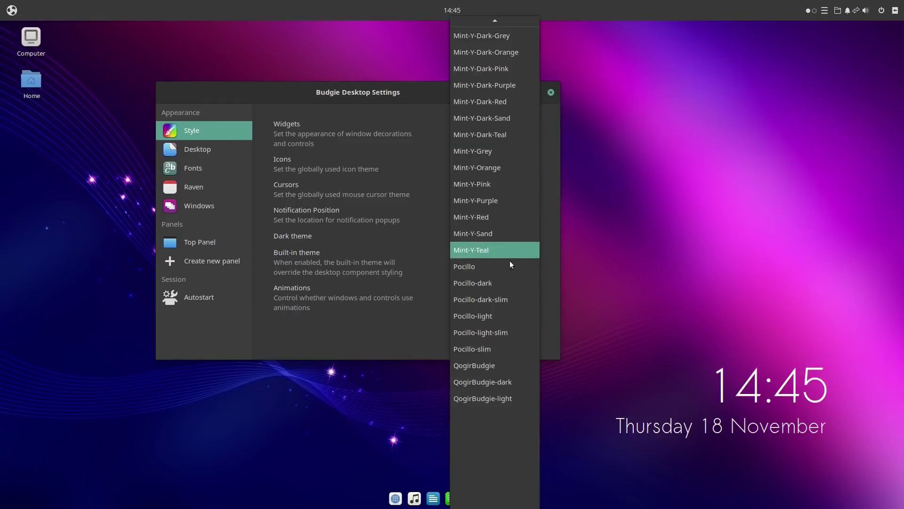
left_click(503, 316)
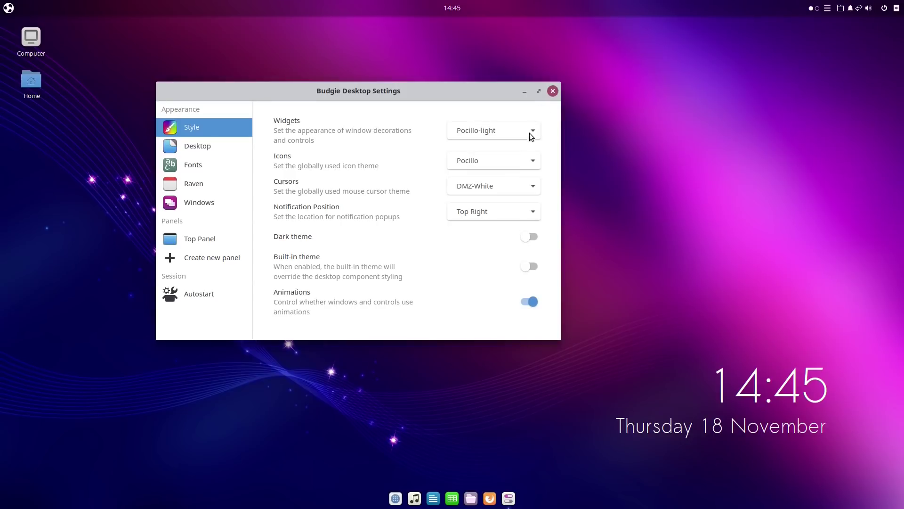
left_click(531, 136)
left_click(513, 166)
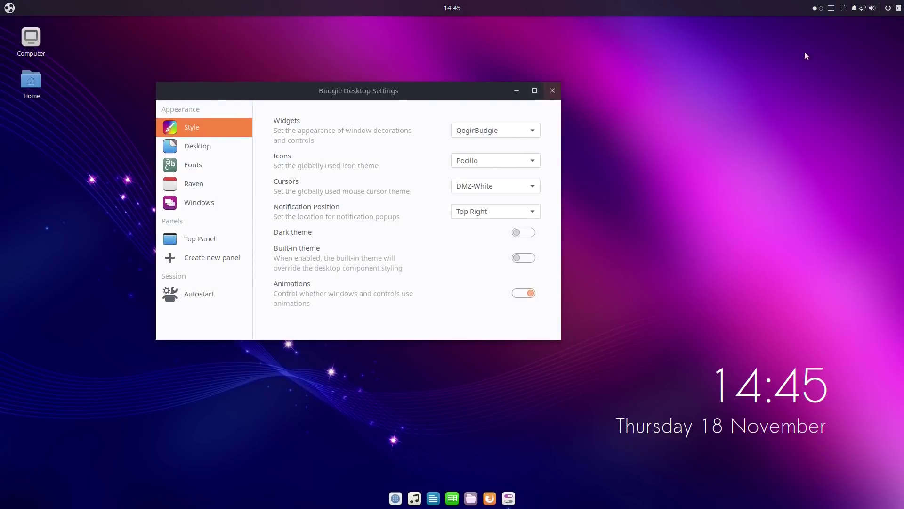
left_click(898, 8)
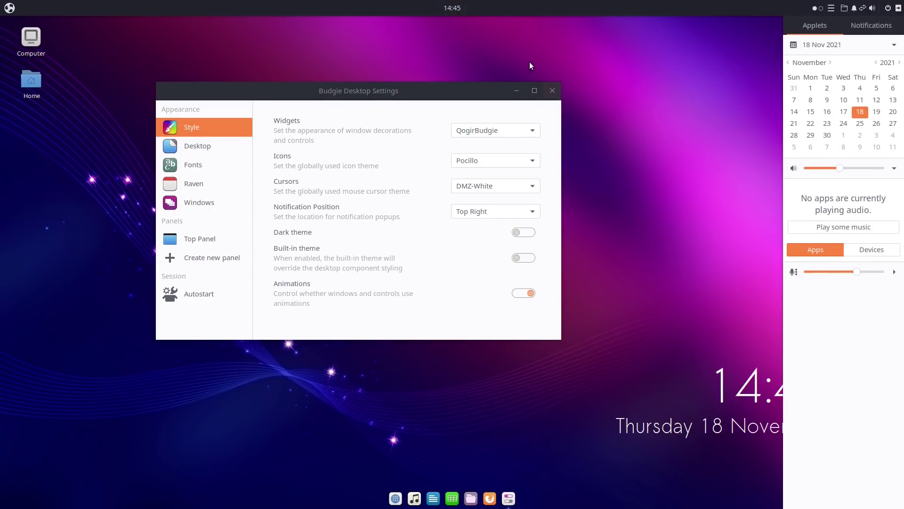
left_click(544, 172)
left_click(535, 132)
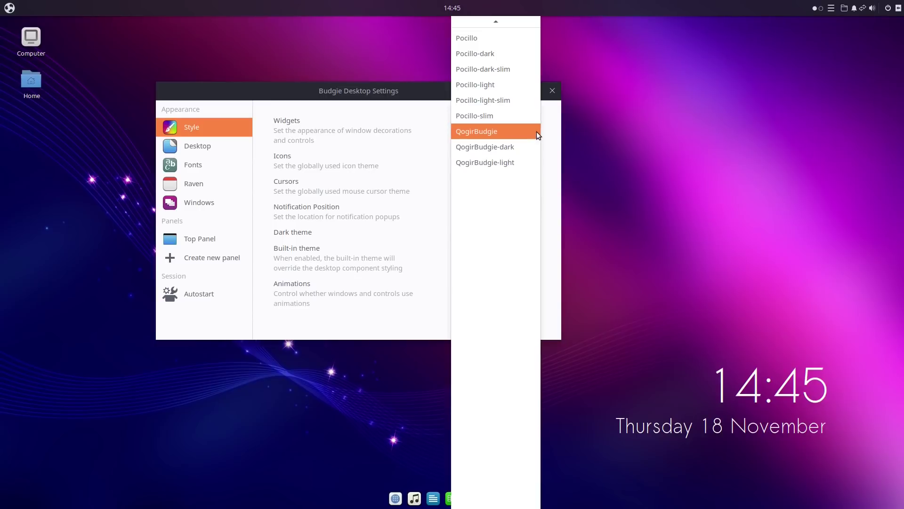
left_click(502, 55)
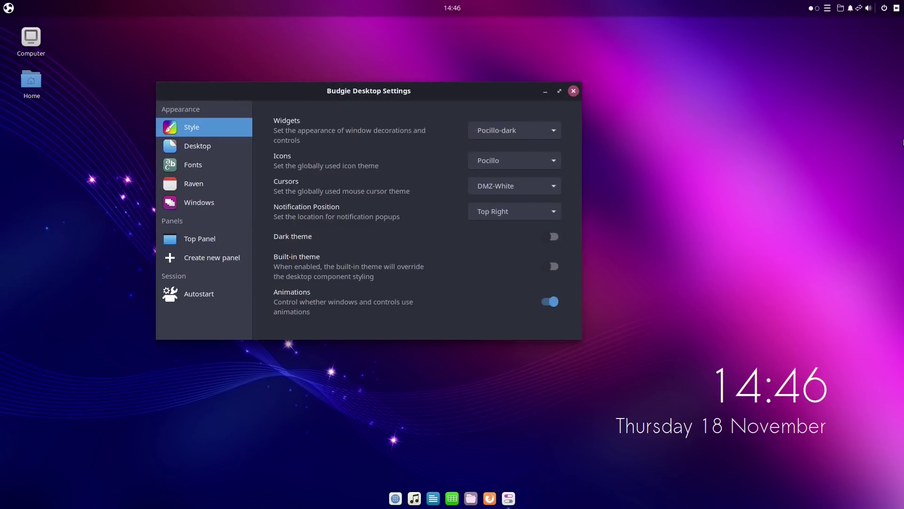
left_click(897, 8)
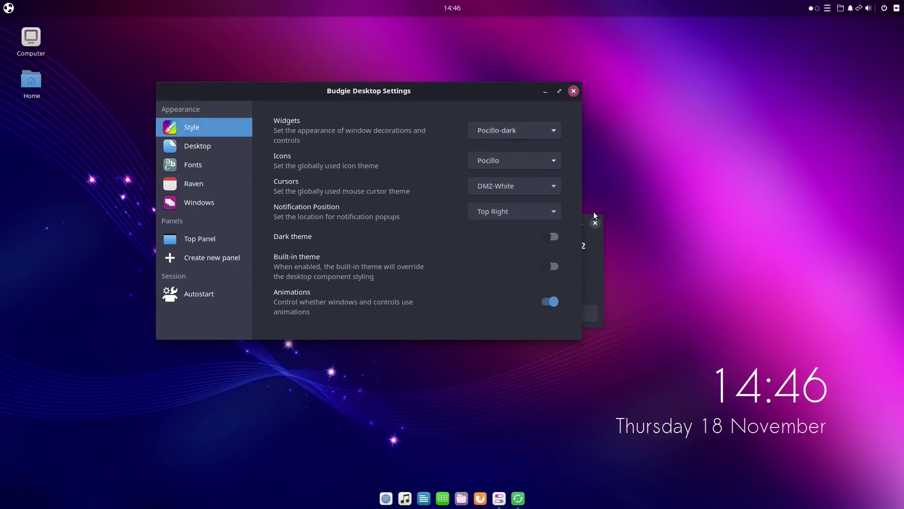
Dismiss the Software Updater prompt and keep Pocillo icons and DMZ-White cursors.
left_click(420, 225)
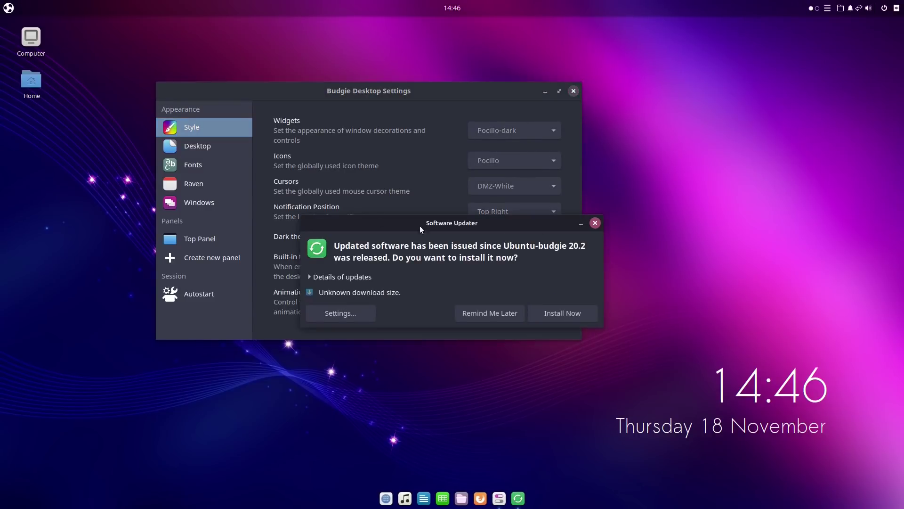
left_click(595, 222)
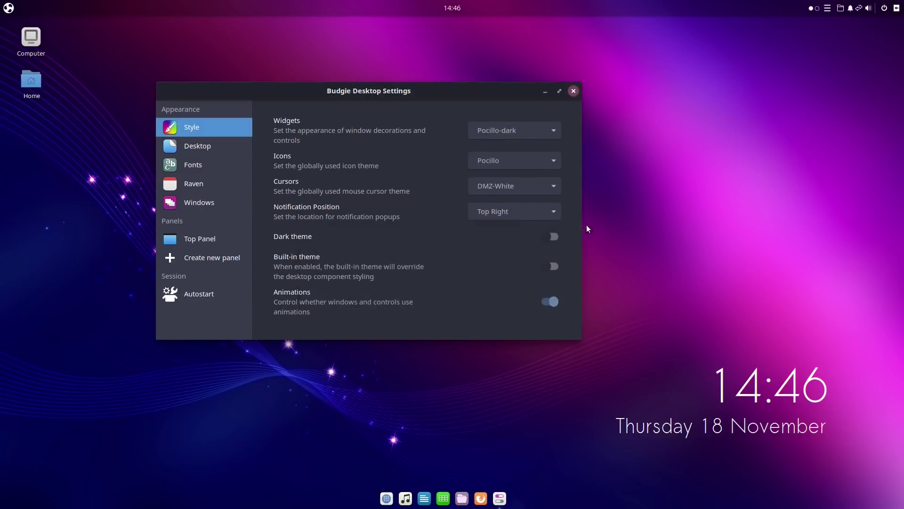
left_click(556, 160)
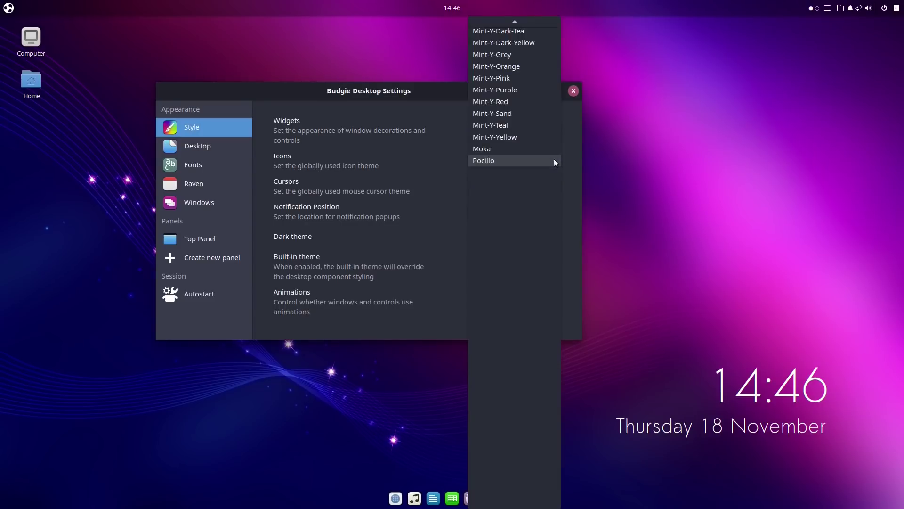
left_click(595, 177)
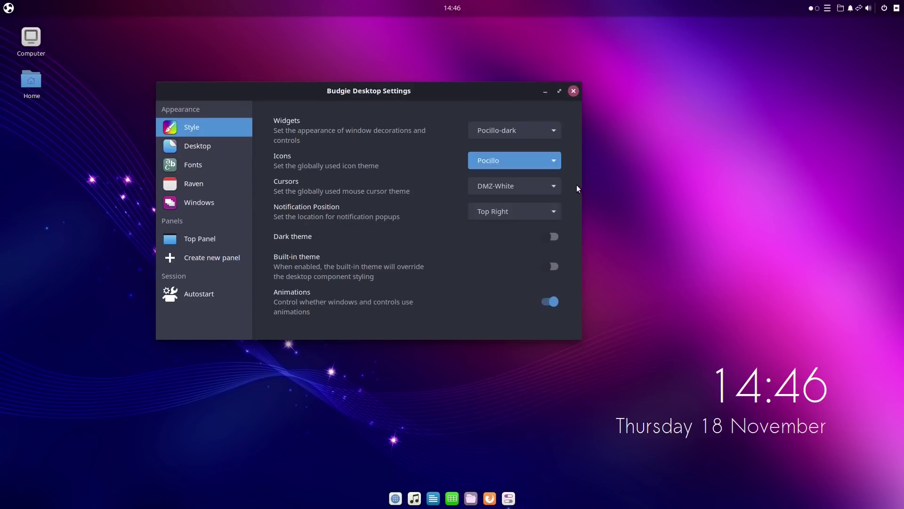
left_click(553, 188)
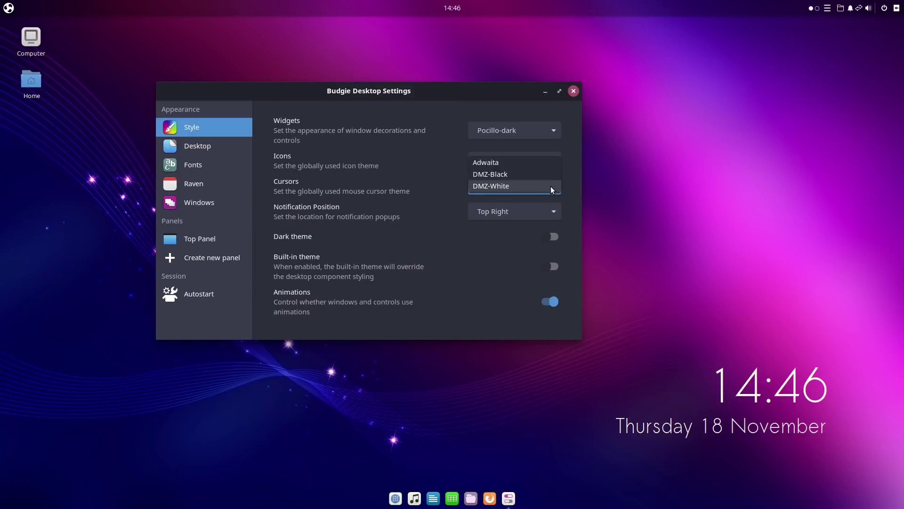
left_click(574, 210)
Keep notifications at Top Right and leave Built-in theme off after toggling it.
left_click(555, 211)
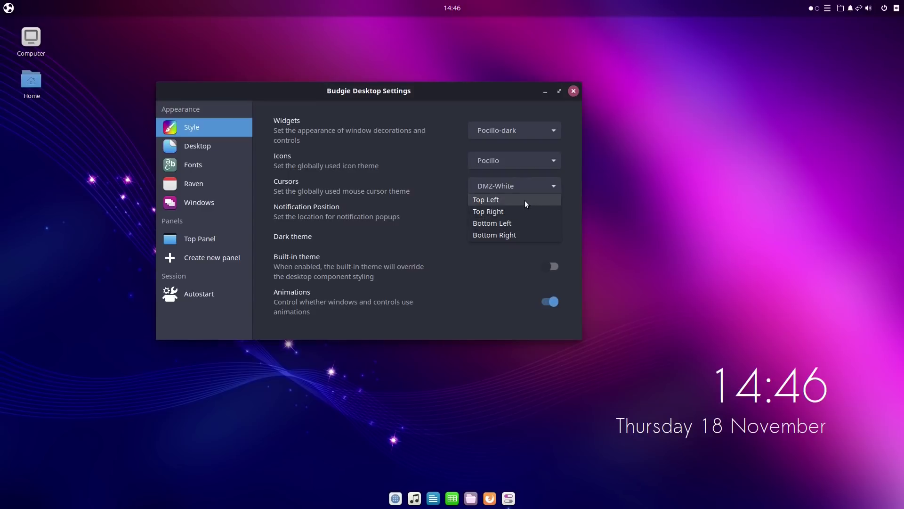
left_click(490, 211)
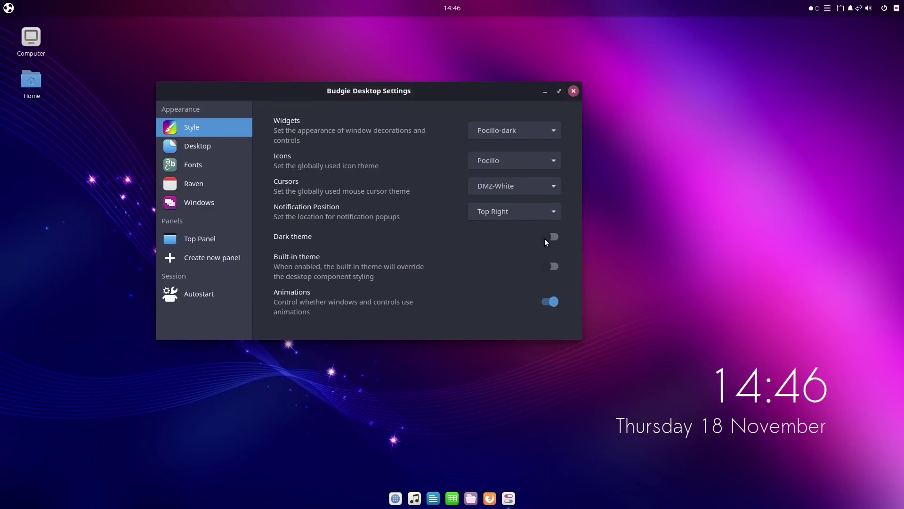
left_click(554, 267)
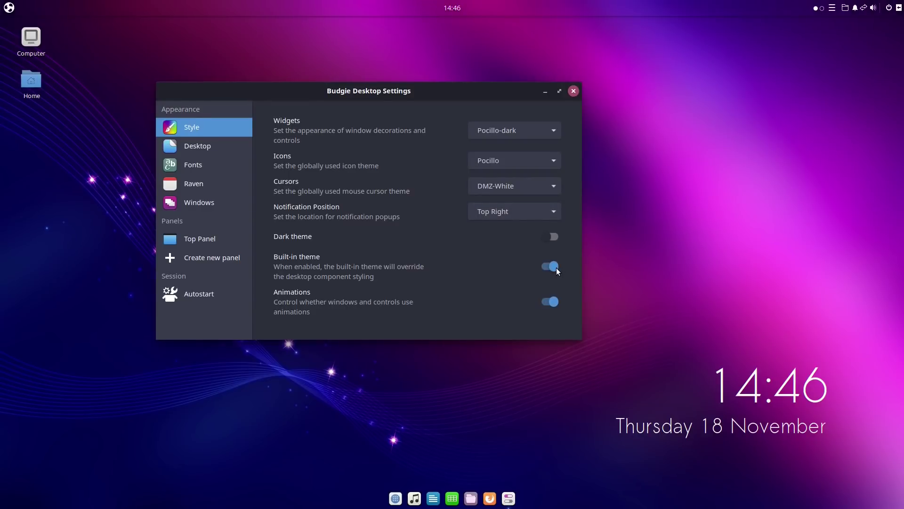
left_click(555, 267)
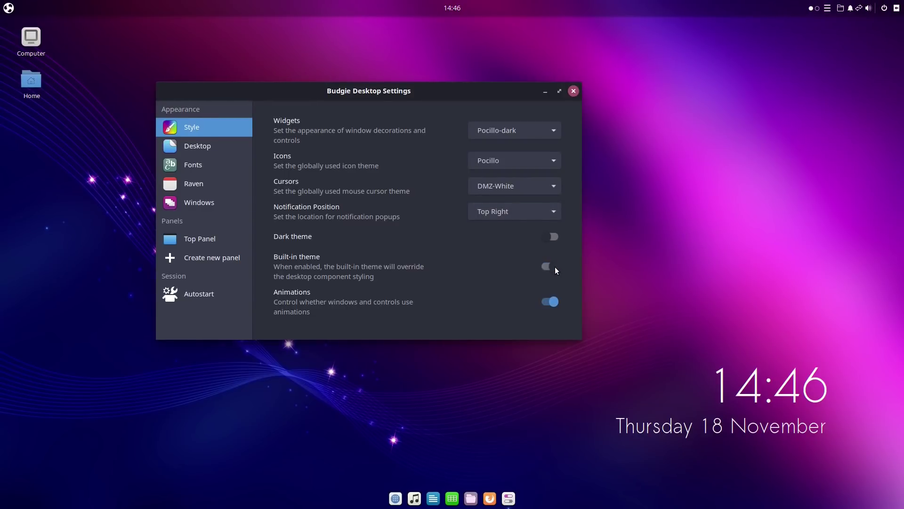
left_click(555, 267)
left_click(556, 267)
On the Desktop page, set virtual desktops to 1 and add a Network servers shortcut.
left_click(202, 146)
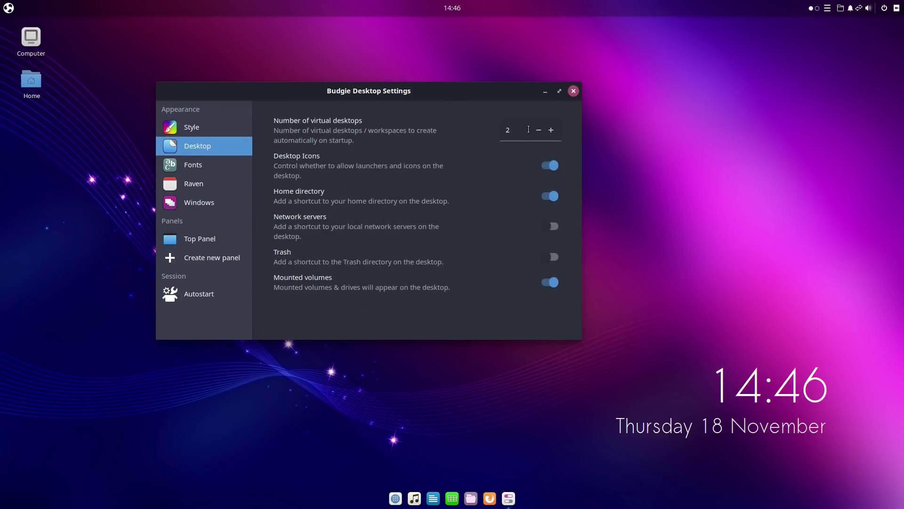
left_click(539, 130)
left_click(550, 227)
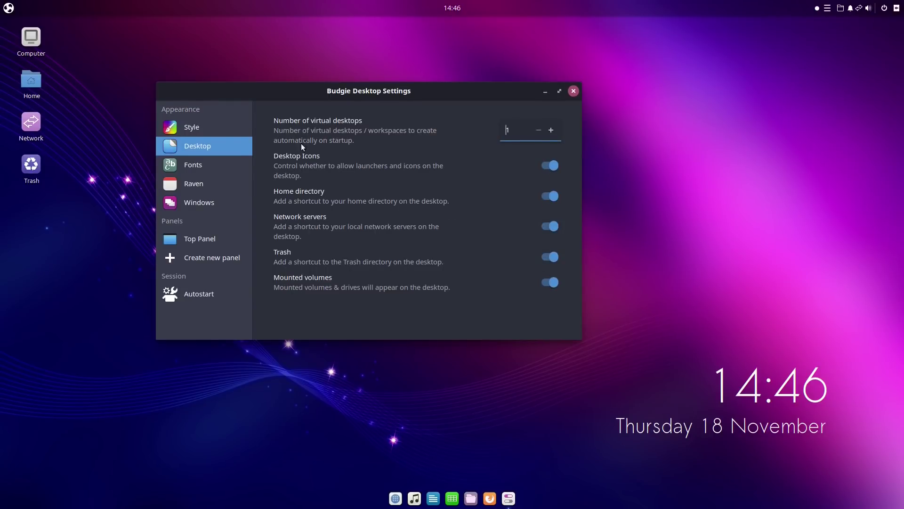
Turn on Show Power Strip on the Raven settings page.
left_click(200, 165)
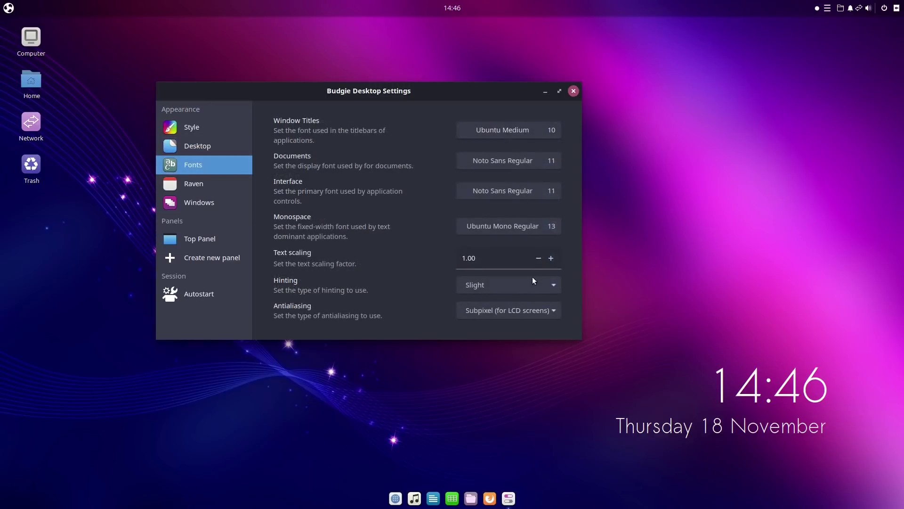
left_click(194, 184)
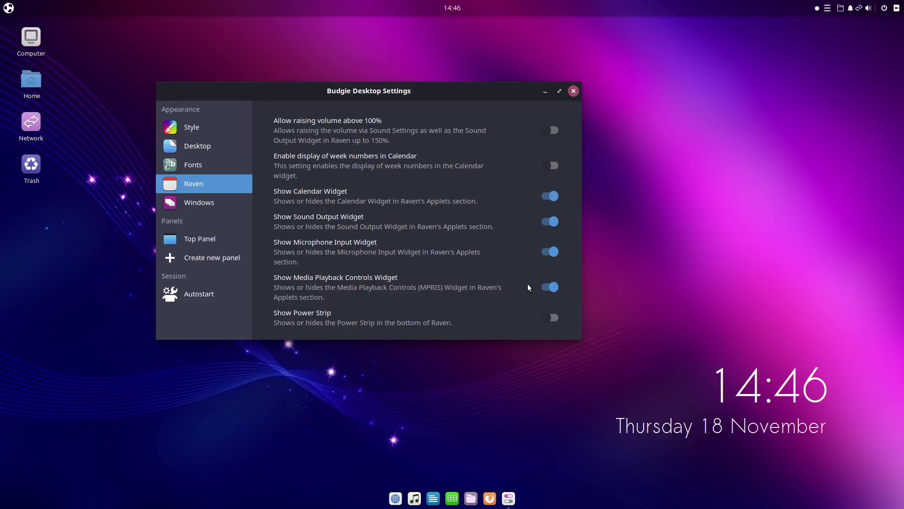
left_click(553, 317)
Open Raven to try its settings and log out buttons, cancelling the log out.
left_click(896, 8)
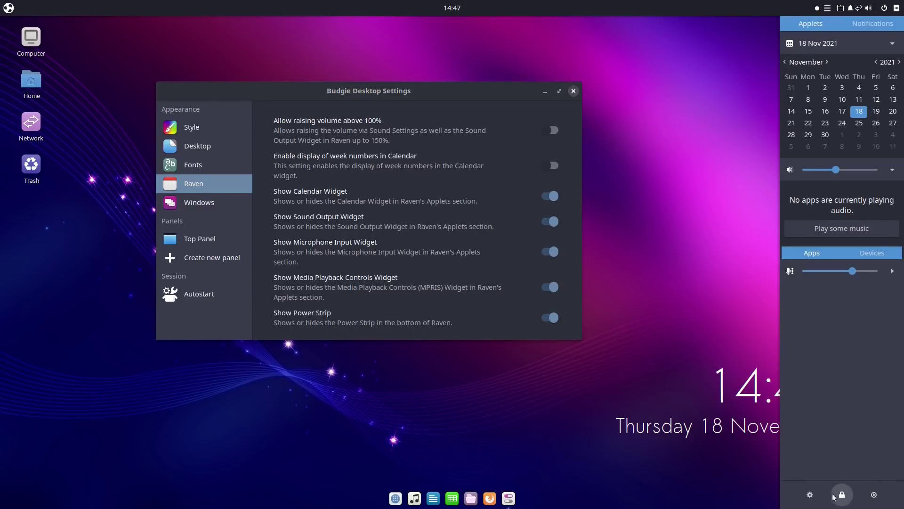
left_click(812, 495)
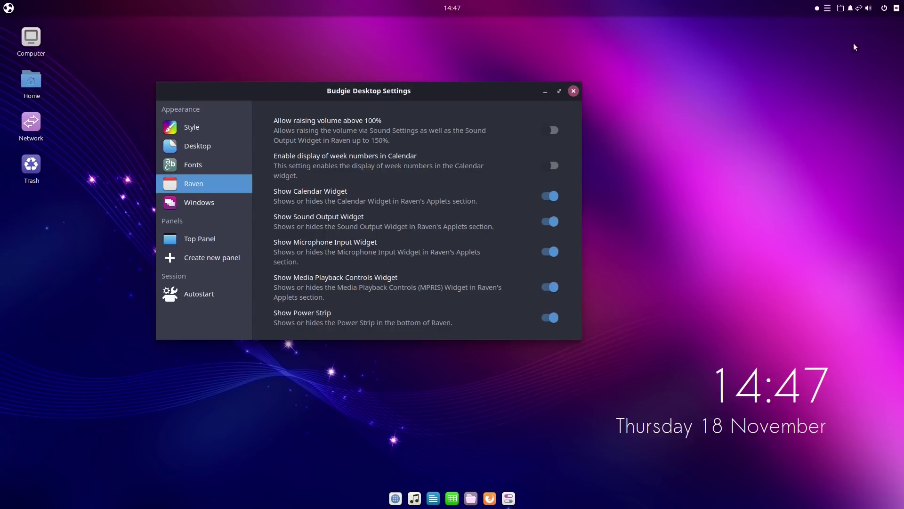
left_click(897, 8)
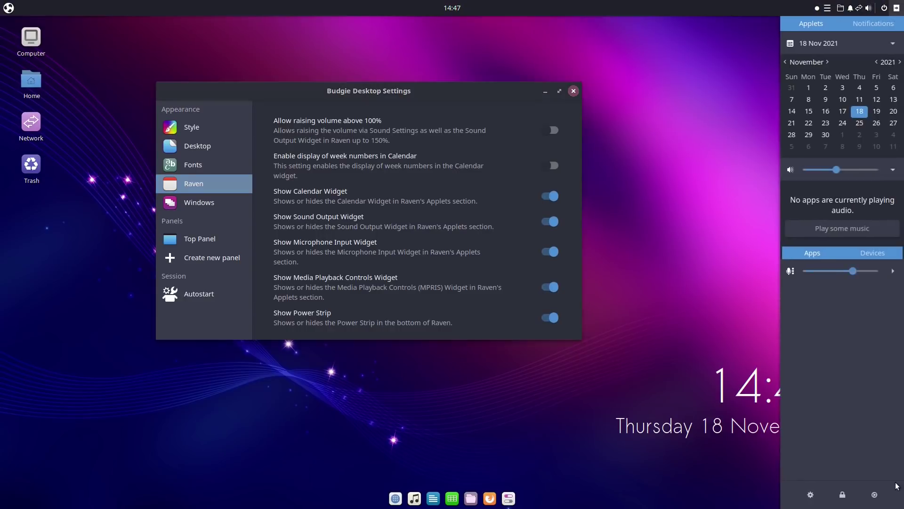
left_click(874, 498)
left_click(405, 281)
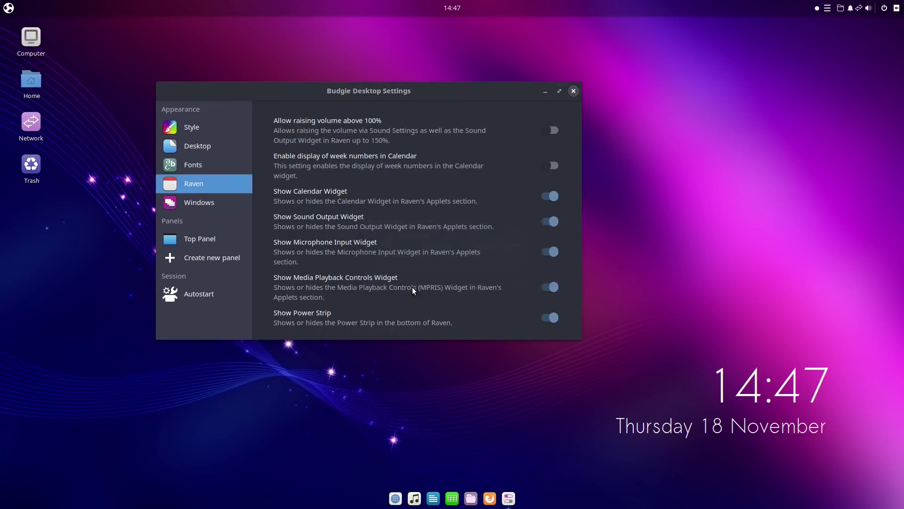
Close Raven, view the Windows settings, and close Budgie Desktop Settings.
left_click(897, 8)
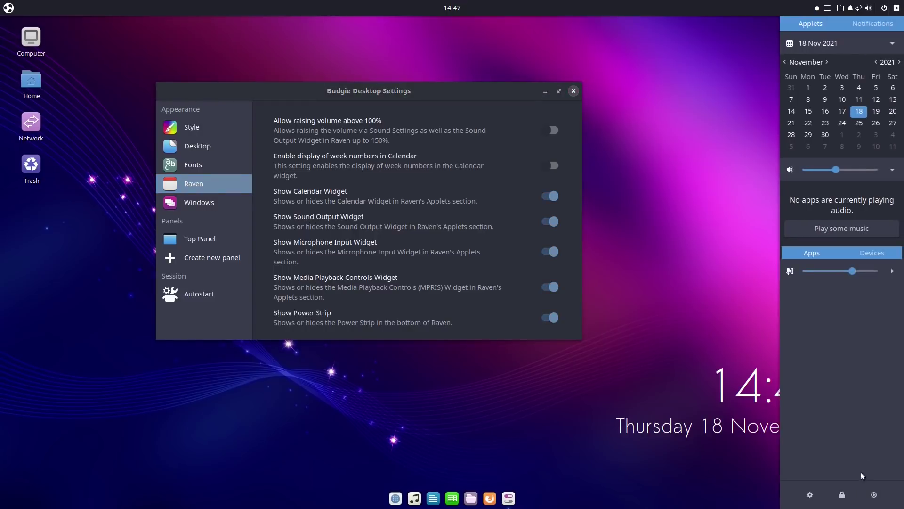
left_click(616, 208)
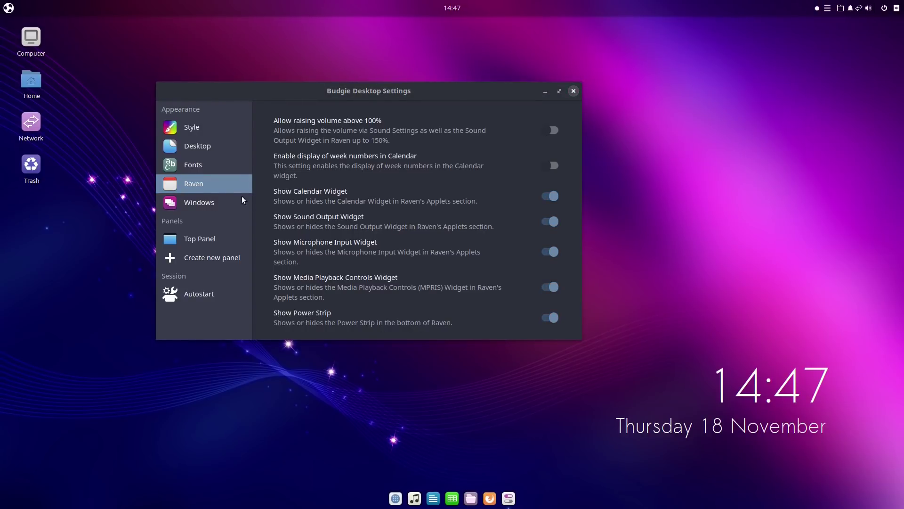
left_click(203, 202)
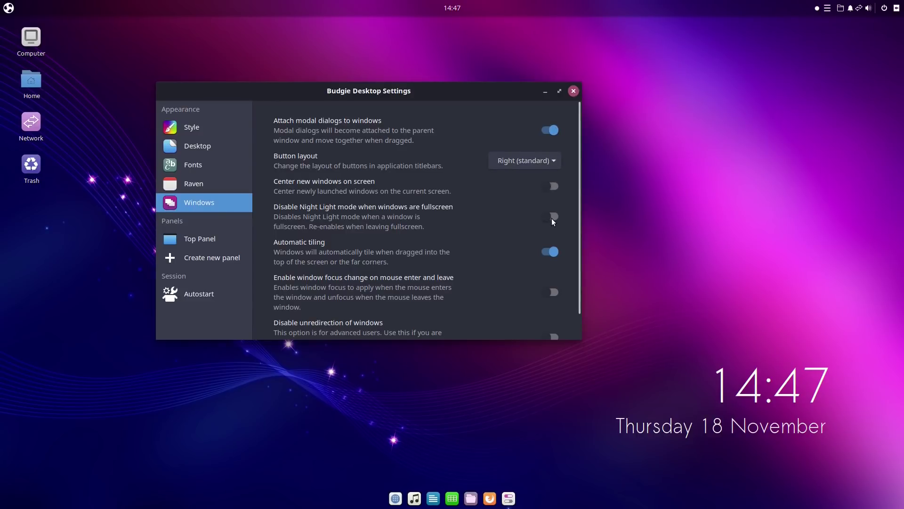
key("alt+F4")
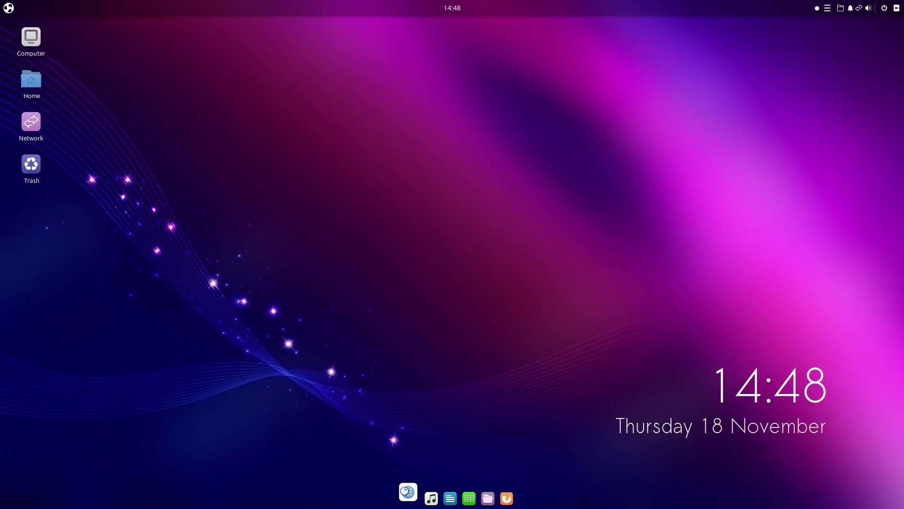
left_click(408, 492)
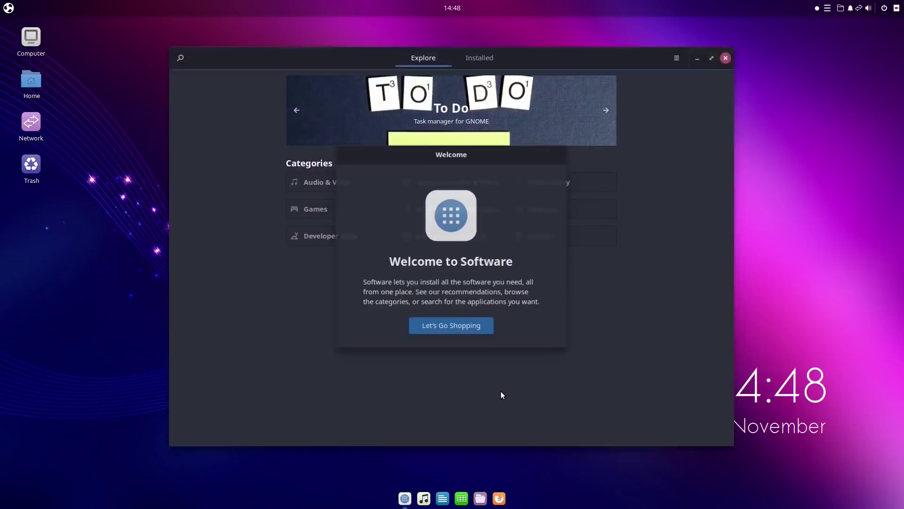
Dismiss the welcome and open Geary's details page by searching 'geary'.
left_click(470, 326)
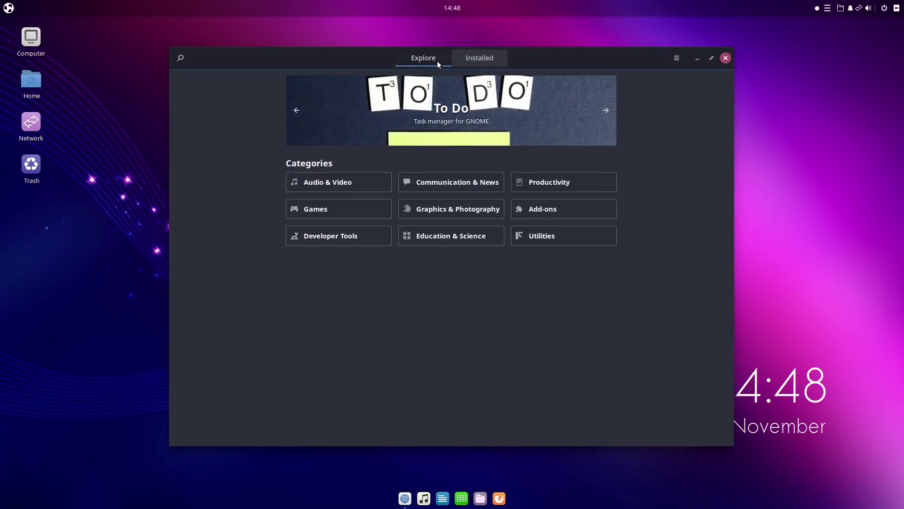
left_click(179, 58)
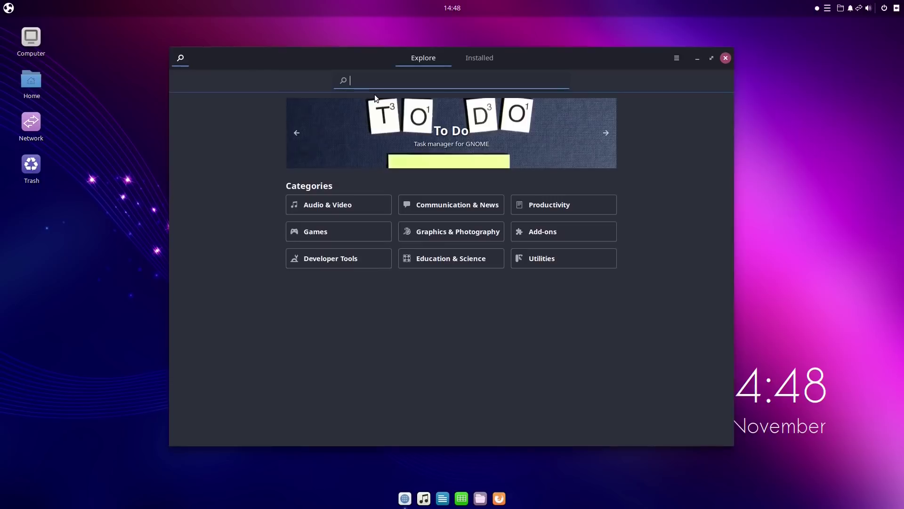
type("geary")
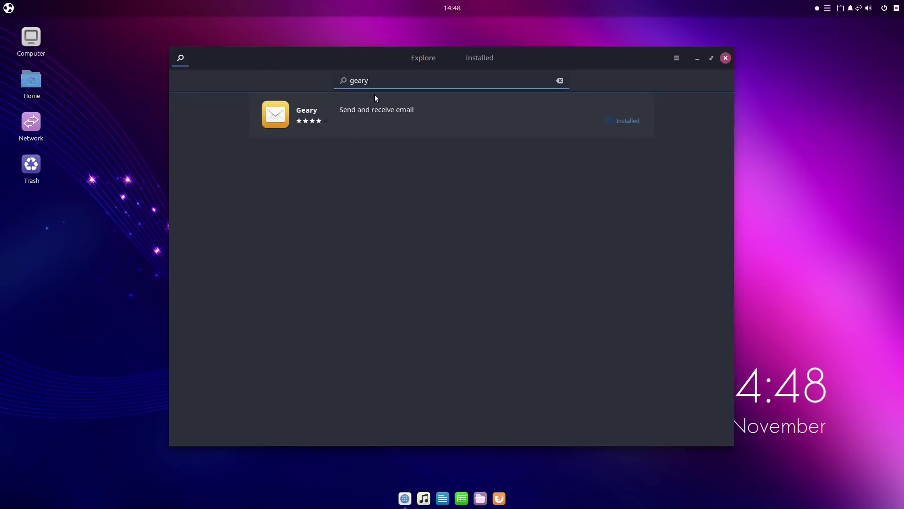
left_click(468, 121)
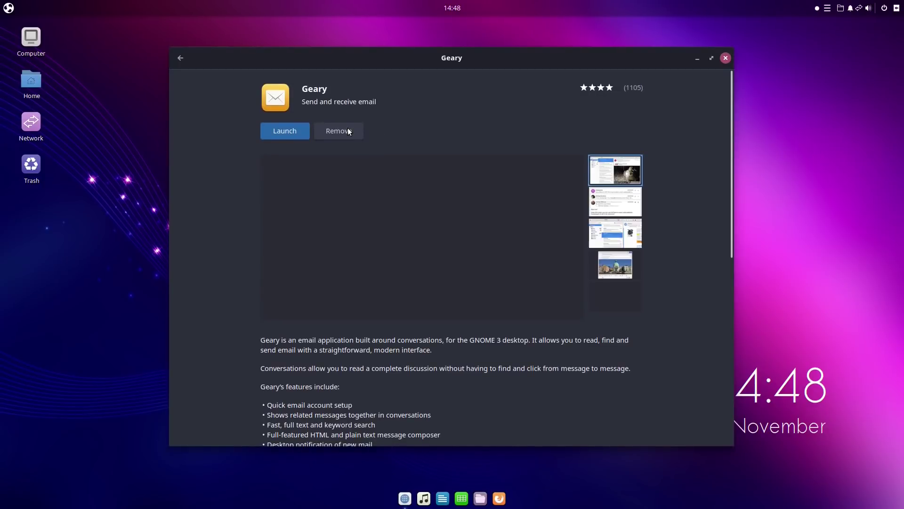
Remove Geary, confirming and authenticating with the account password.
left_click(336, 131)
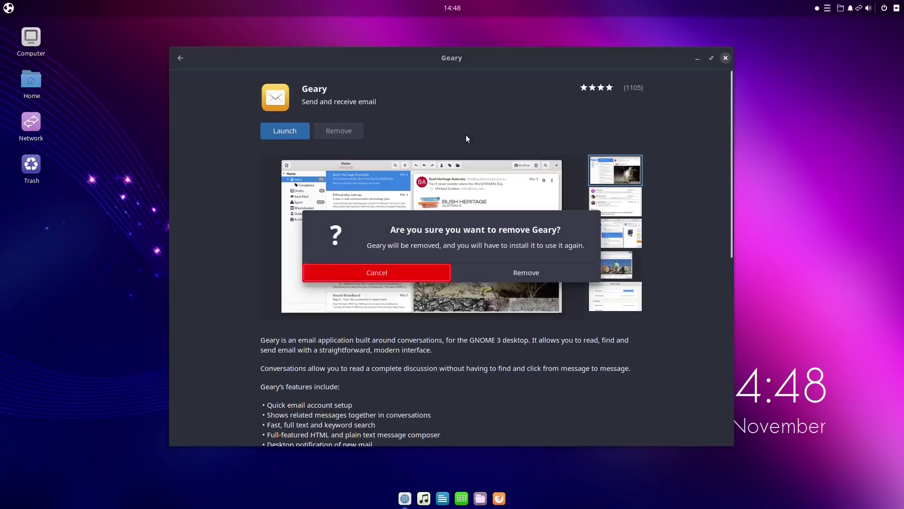
left_click(503, 276)
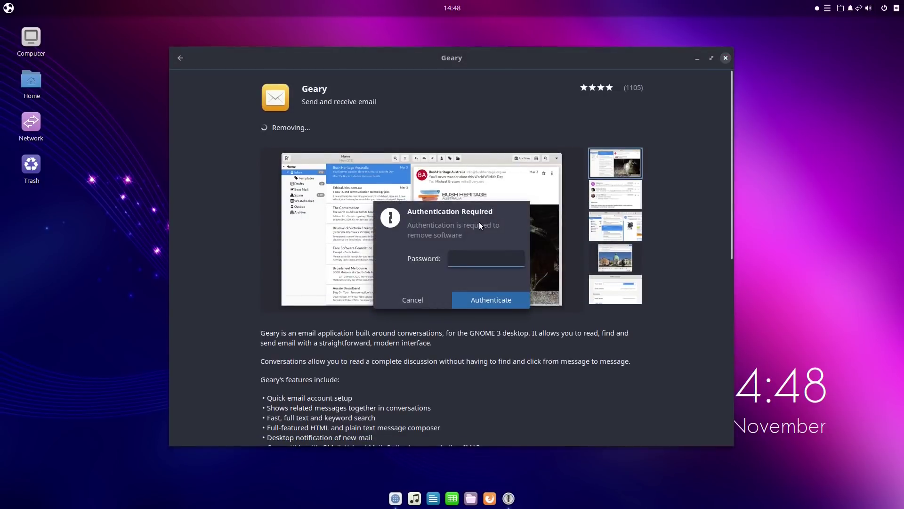
key("Return")
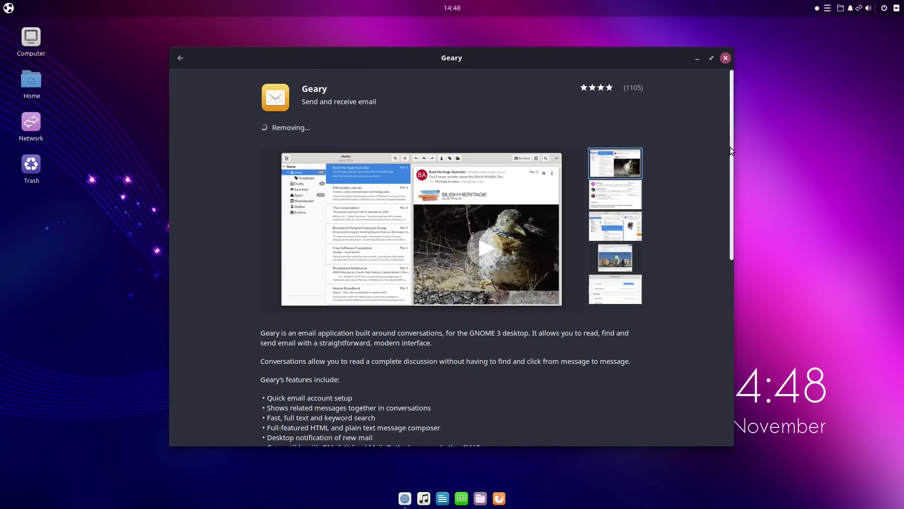
left_click_drag(731, 147, 742, 330)
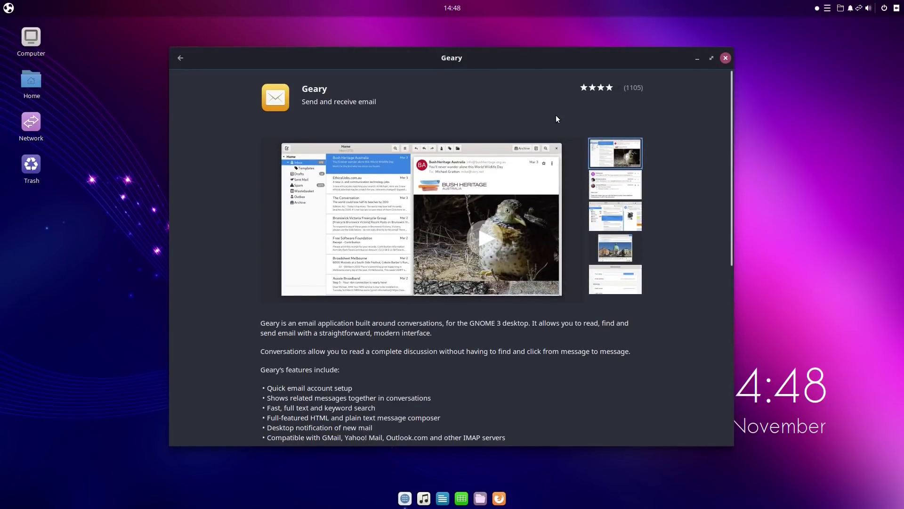
scroll(443, 127, "down", 7)
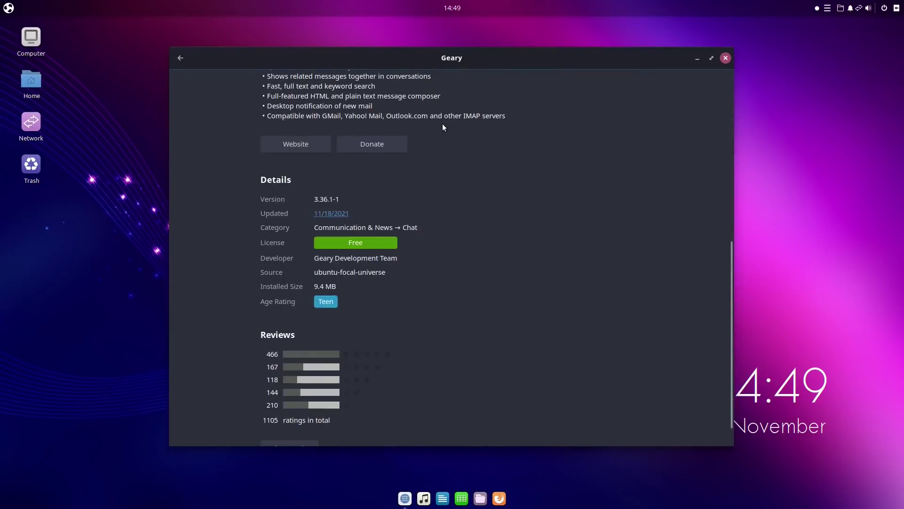
scroll(442, 124, "up", 8)
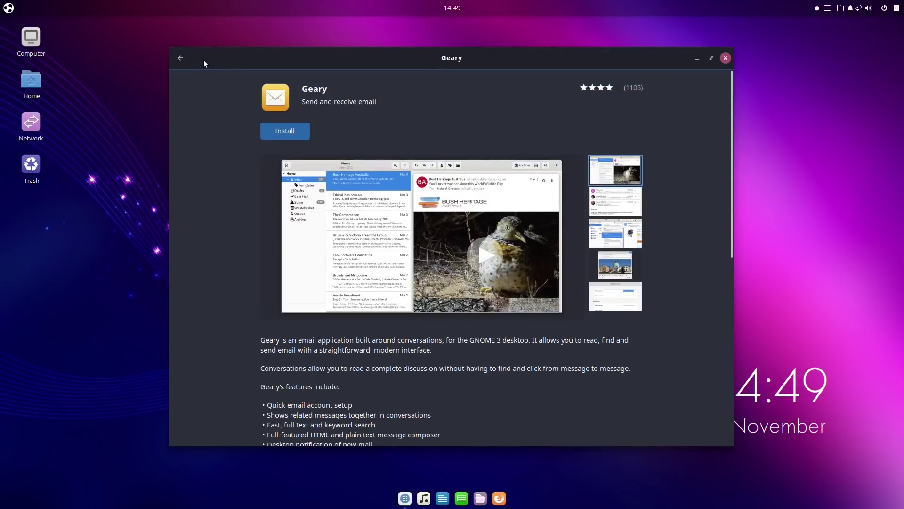
Search for 'games' and open AisleRiot Solitaire's details page.
left_click(173, 57)
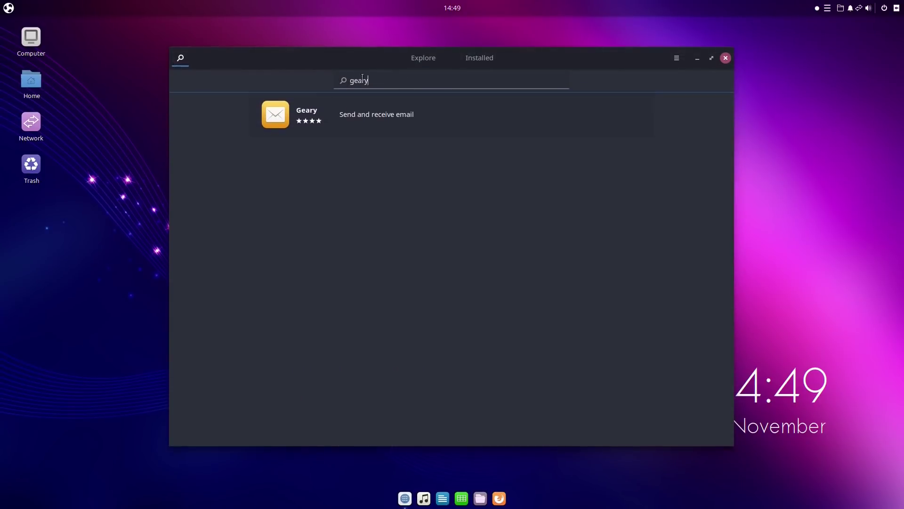
type("ga,")
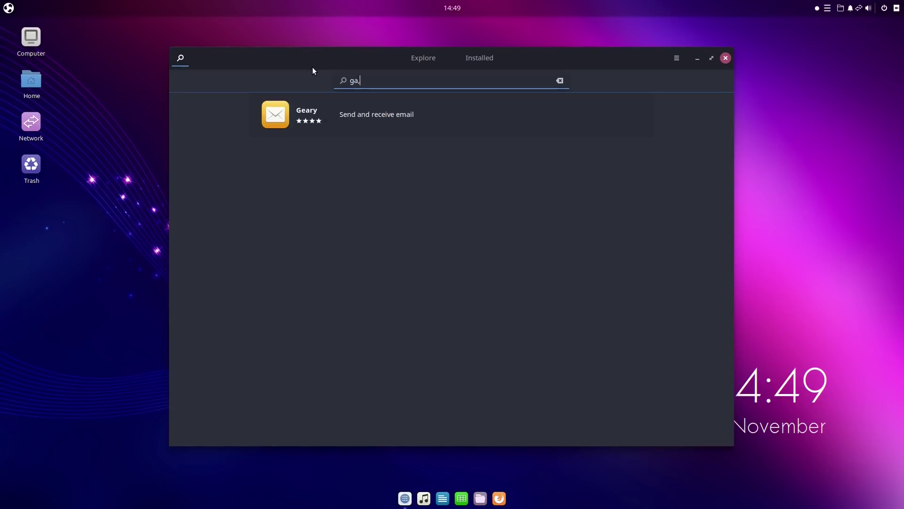
key("BackSpace")
type("mes")
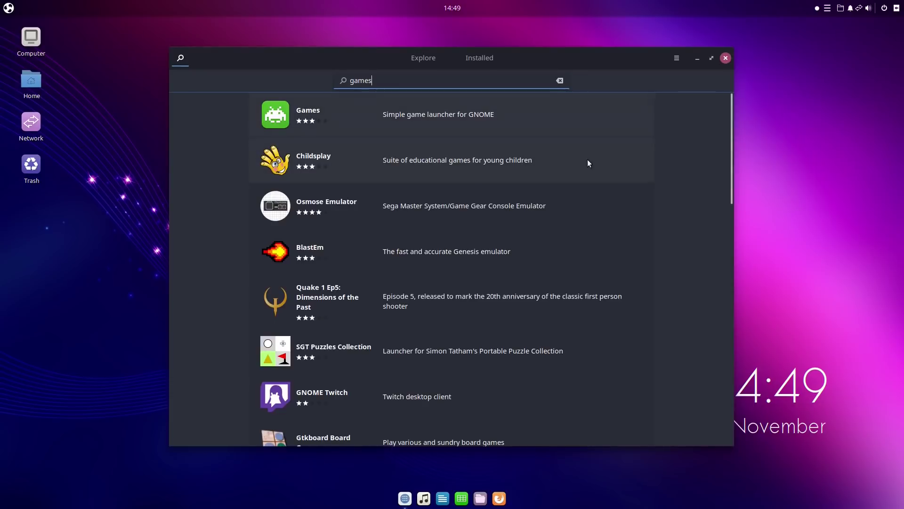
scroll(558, 249, "down", 1)
scroll(557, 245, "down", 3)
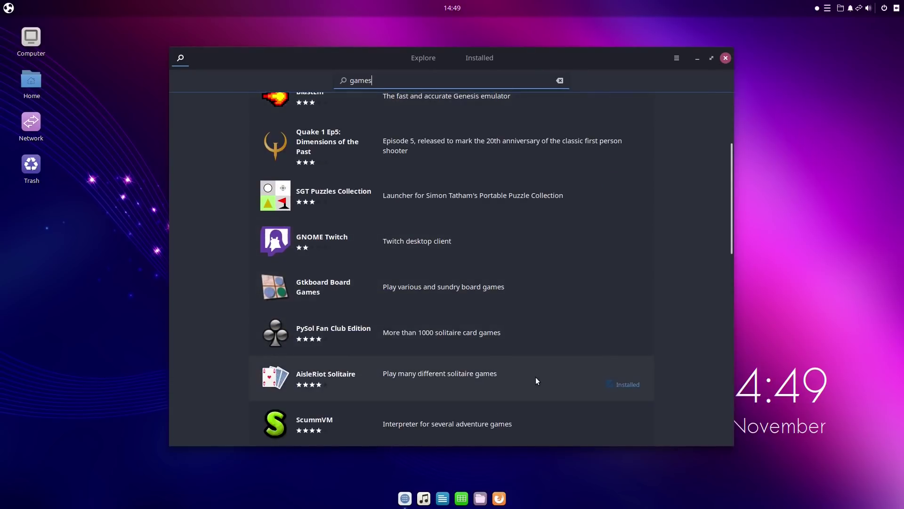
left_click(536, 377)
Remove AisleRiot Solitaire, confirming and authenticating with the account password.
left_click(338, 132)
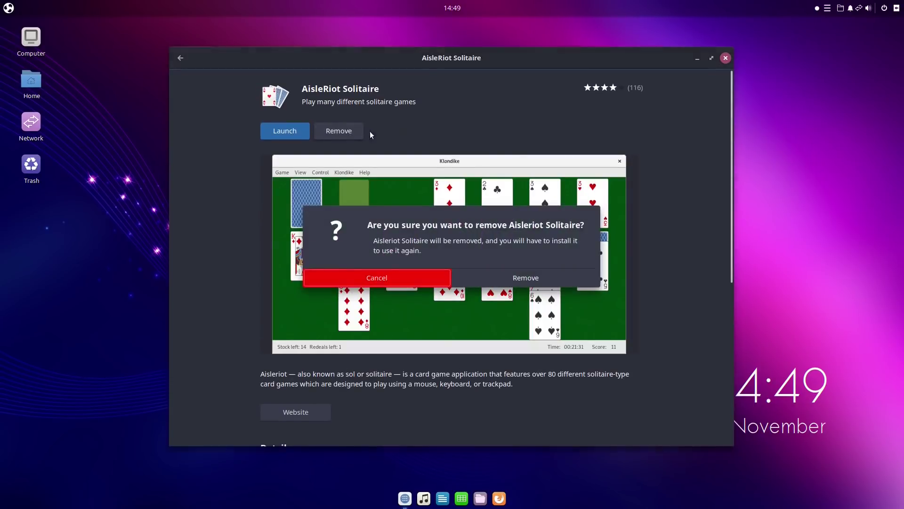
left_click(561, 276)
type("p")
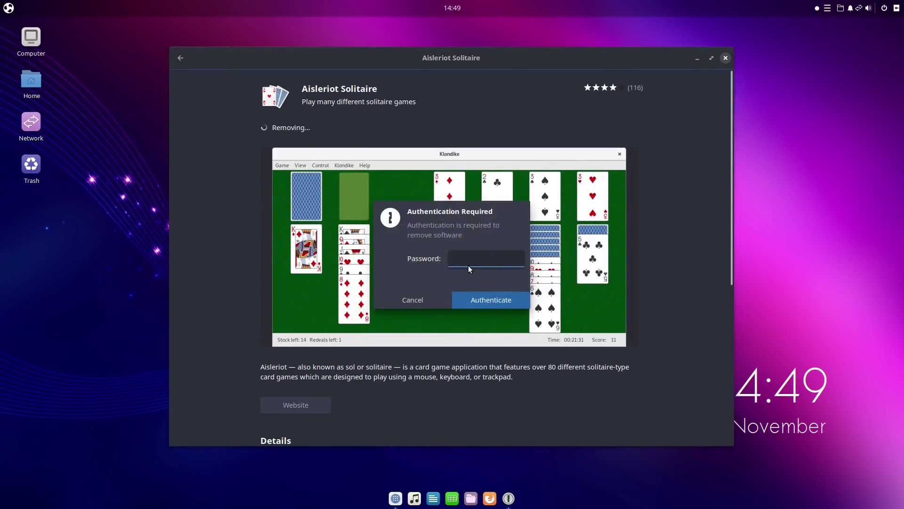
left_click(510, 299)
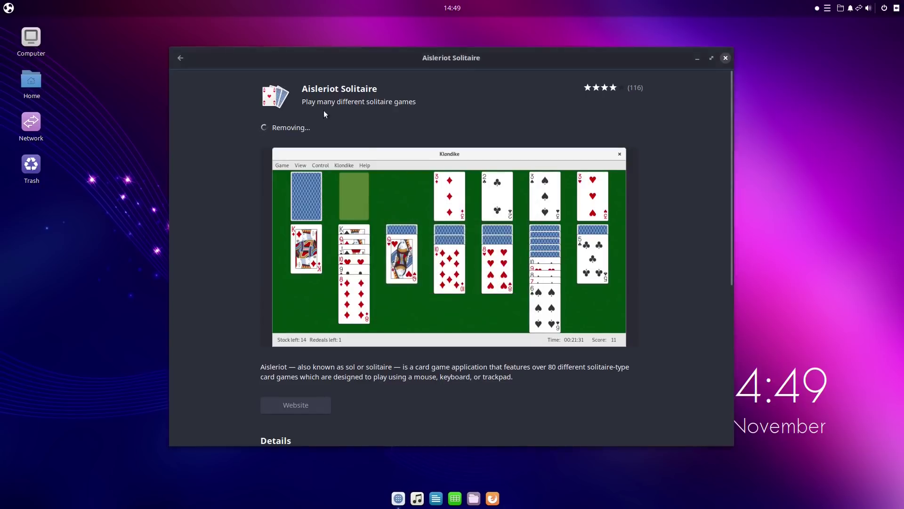
Reopen AisleRiot Solitaire from the games results to verify removal, then close Software.
left_click(181, 58)
scroll(491, 242, "down", 10)
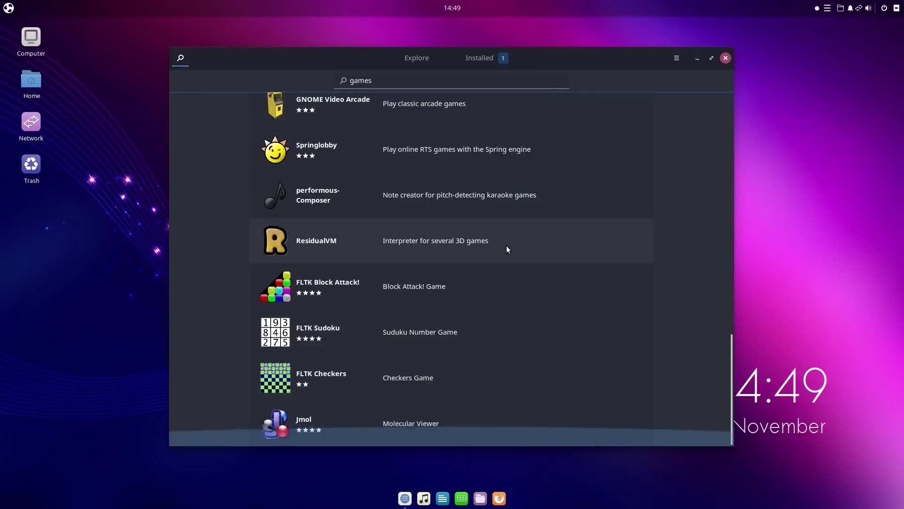
scroll(507, 245, "up", 15)
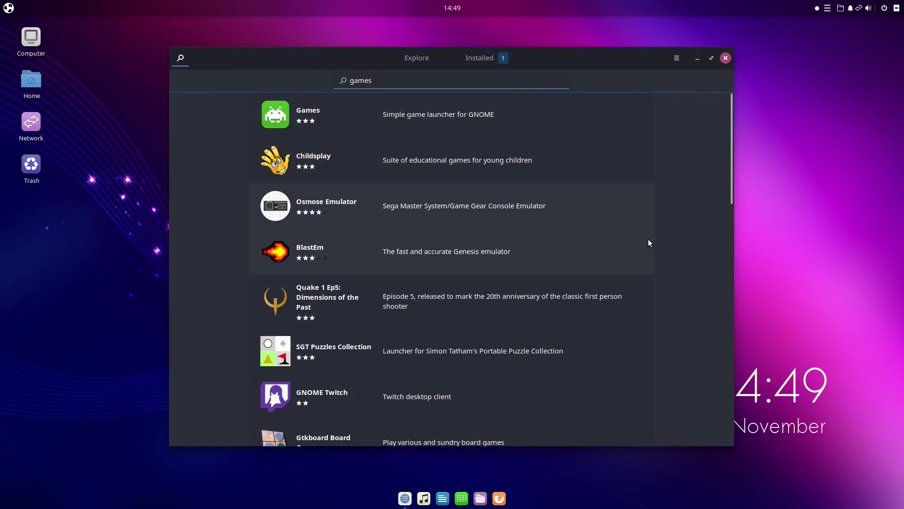
scroll(606, 306, "down", 1)
scroll(607, 306, "down", 3)
left_click(515, 378)
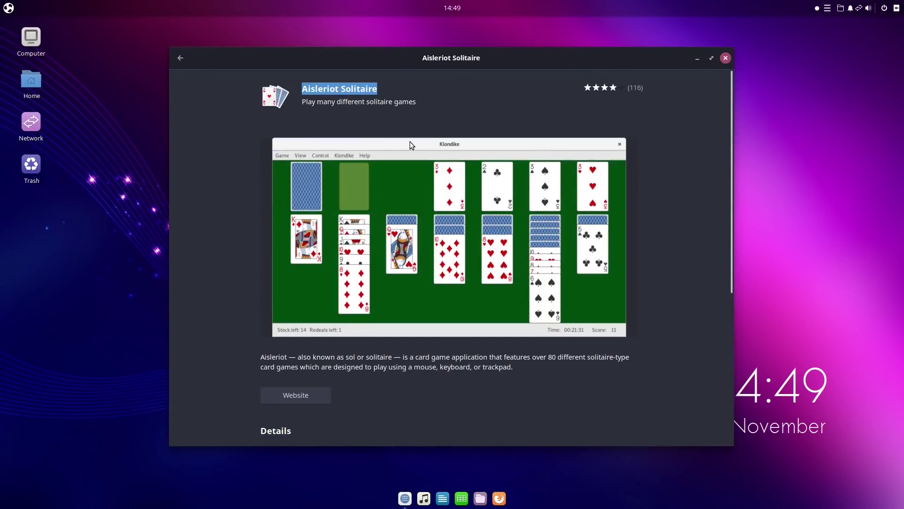
left_click(179, 56)
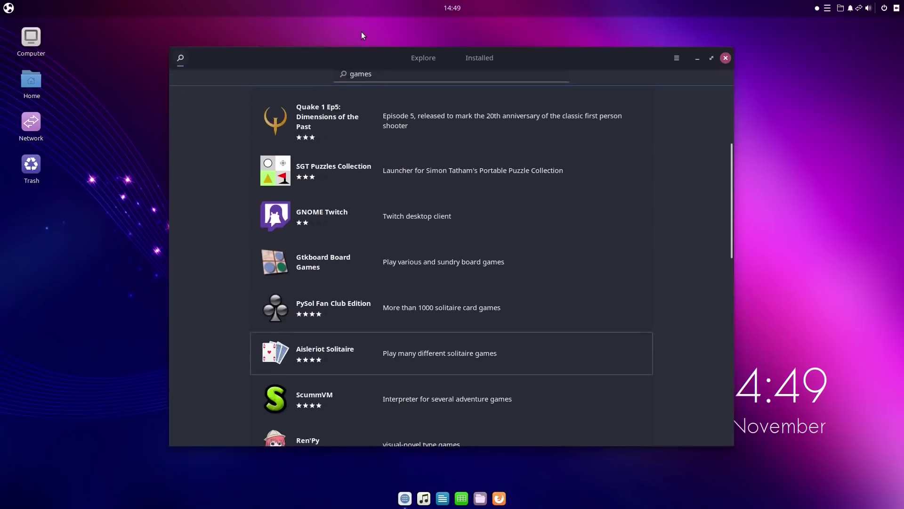
left_click(726, 58)
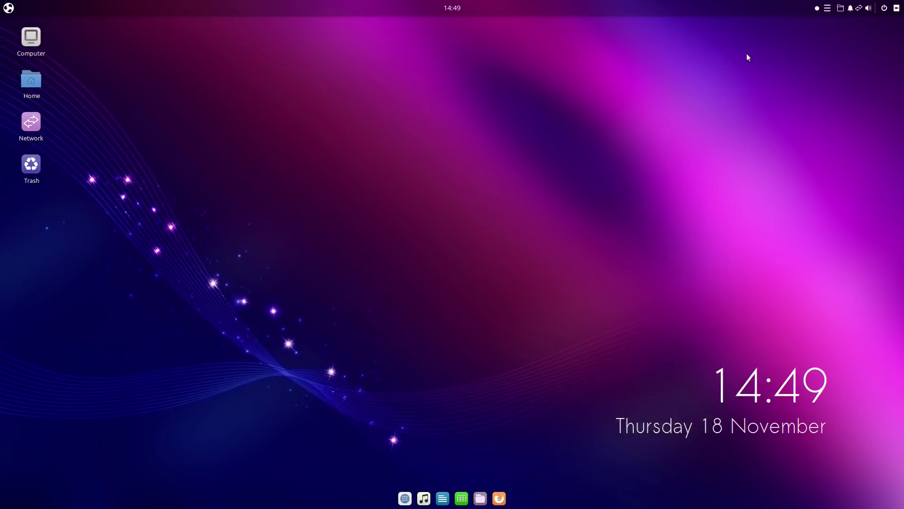
Choose Shutdown from the panel's power menu.
left_click(897, 7)
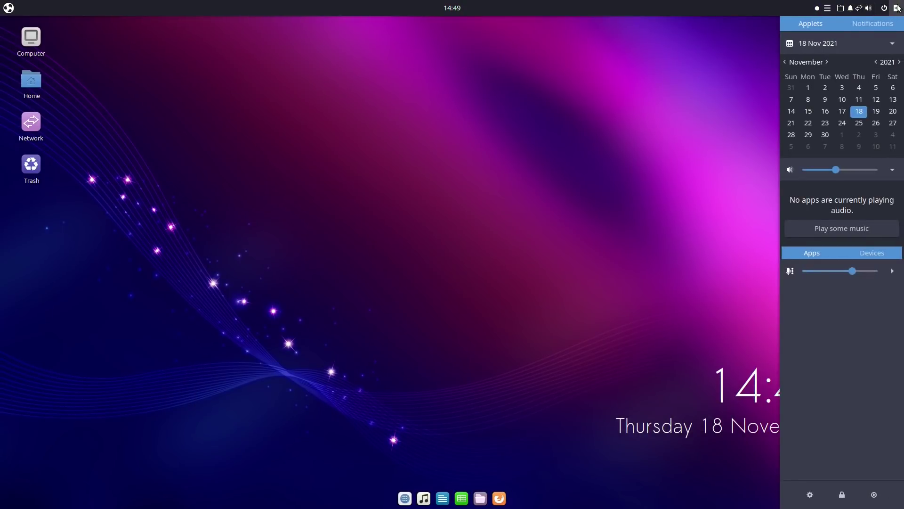
left_click(897, 7)
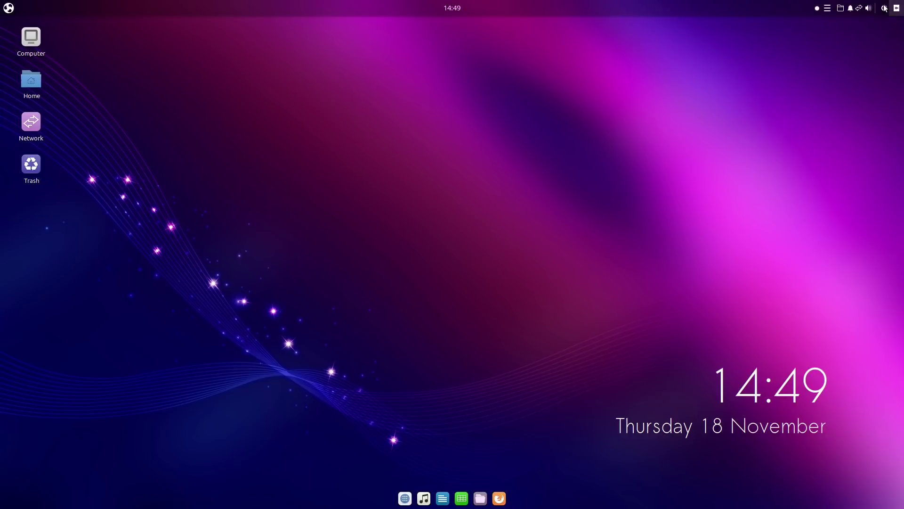
left_click(884, 8)
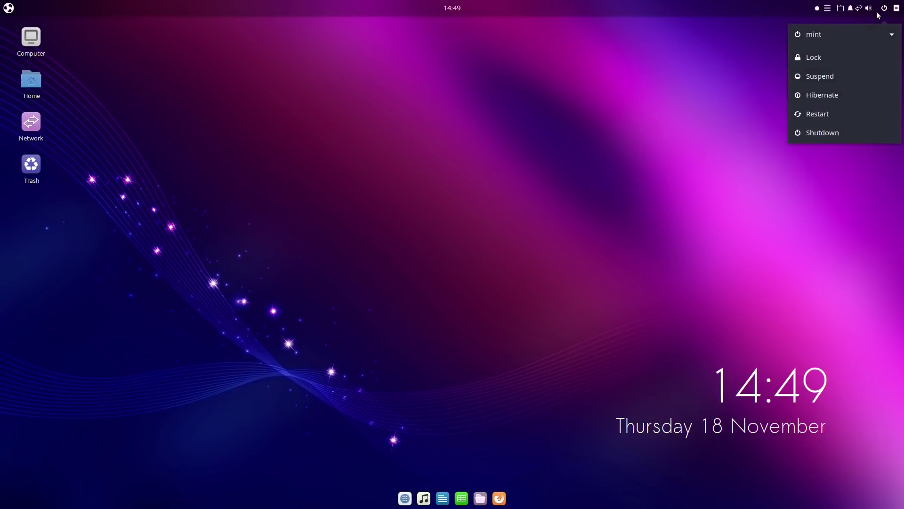
left_click(848, 130)
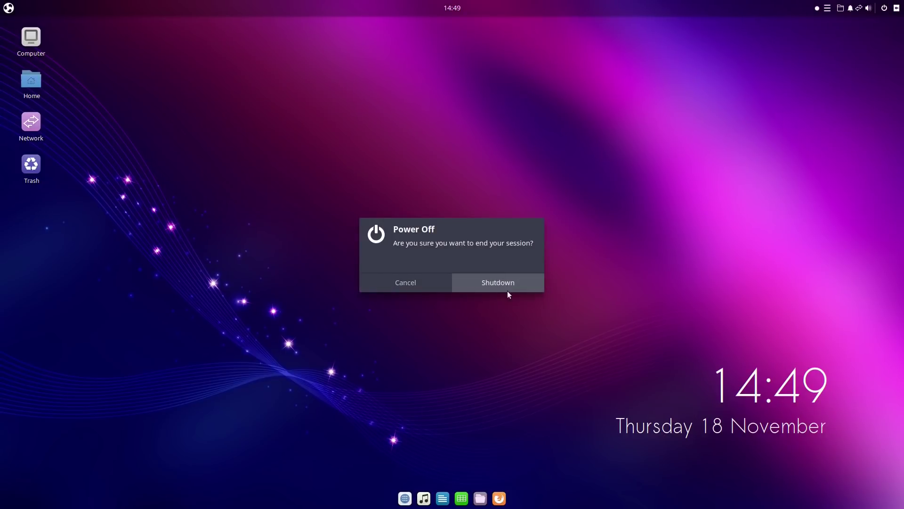